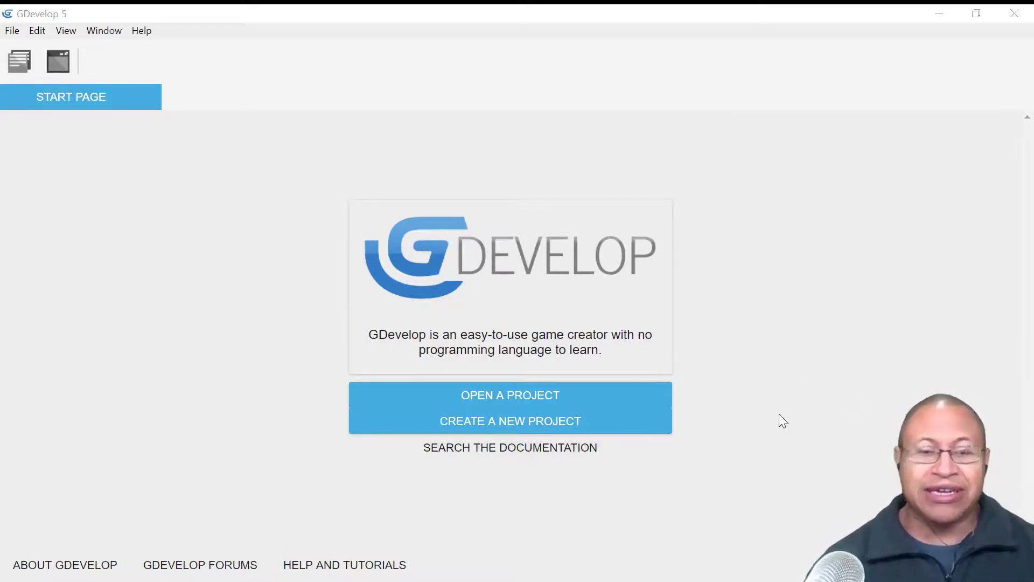
Create a new project from the Empty game starter in the Desktop folder isometric tutorial\tutorial files.
{"action": "left_click", "coordinate": [561, 421]}
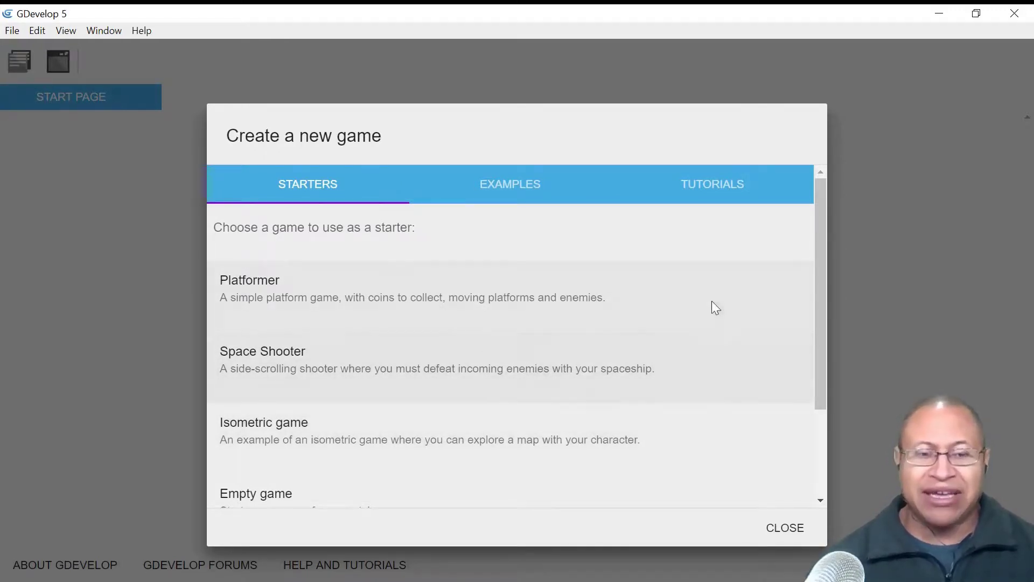
{"action": "left_click_drag", "start_coordinate": [817, 360], "coordinate": [817, 470]}
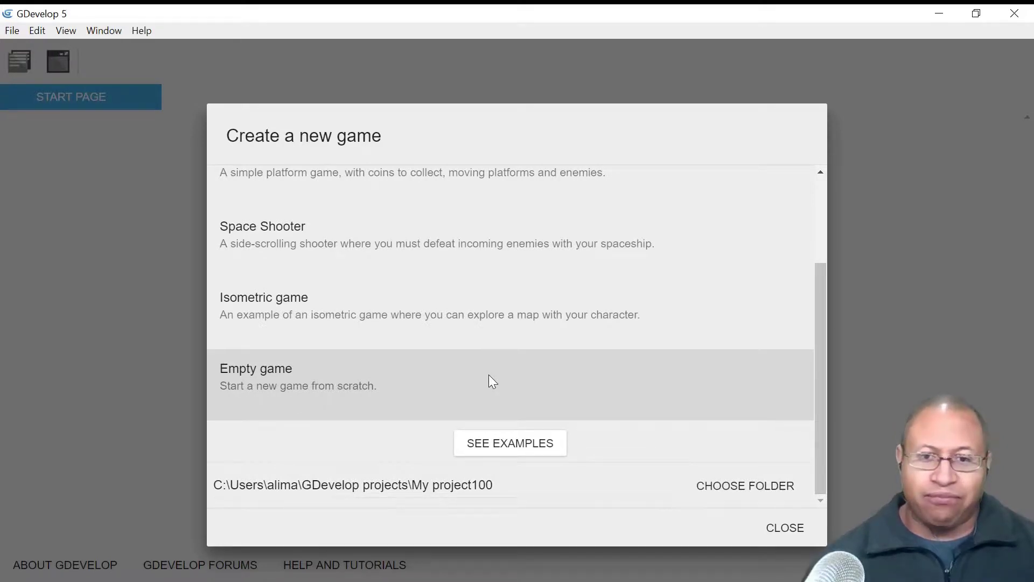
{"action": "left_click", "coordinate": [395, 395]}
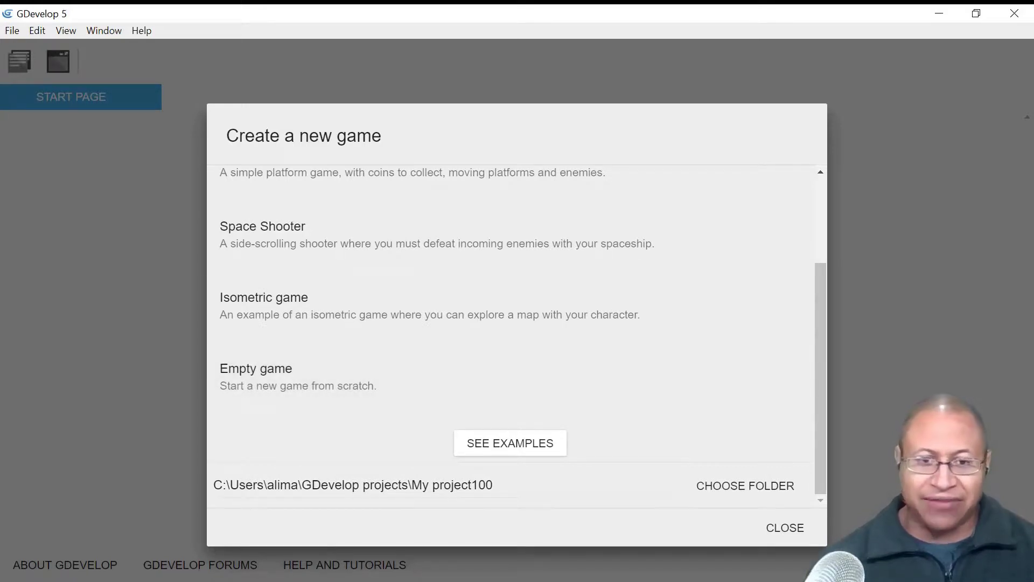
{"action": "left_click", "coordinate": [740, 487]}
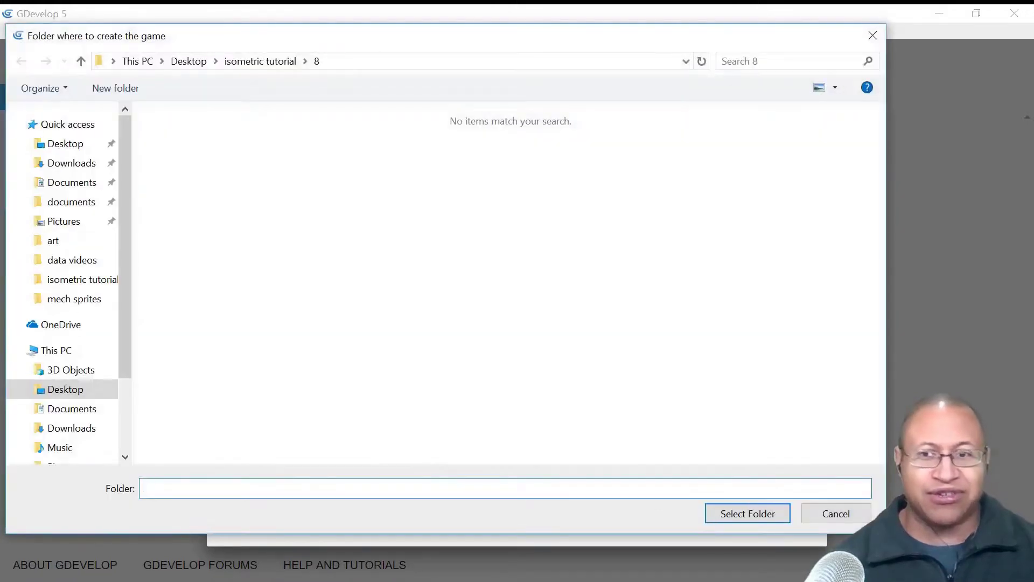
{"action": "left_click", "coordinate": [66, 390]}
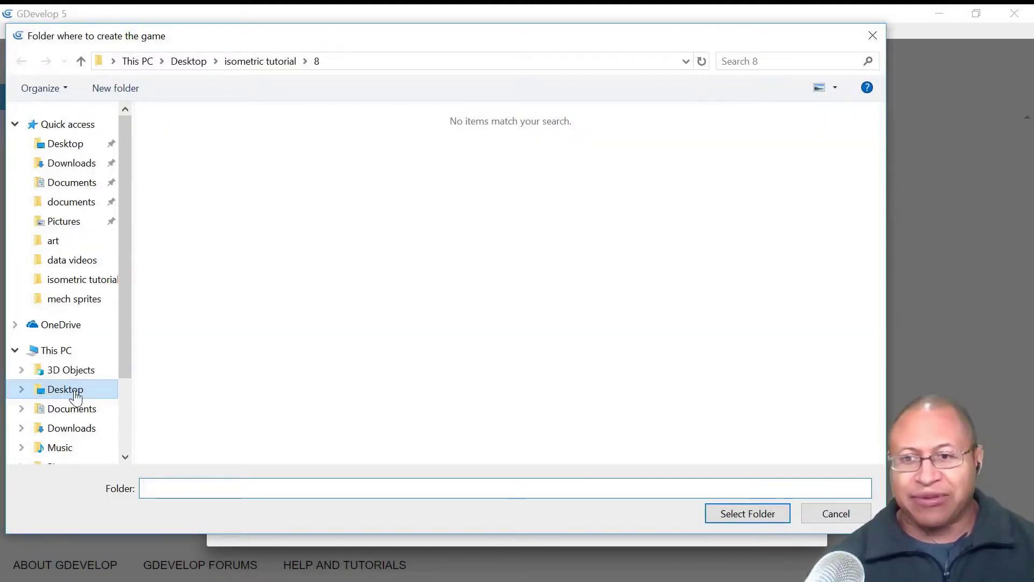
{"action": "double_click", "coordinate": [174, 167]}
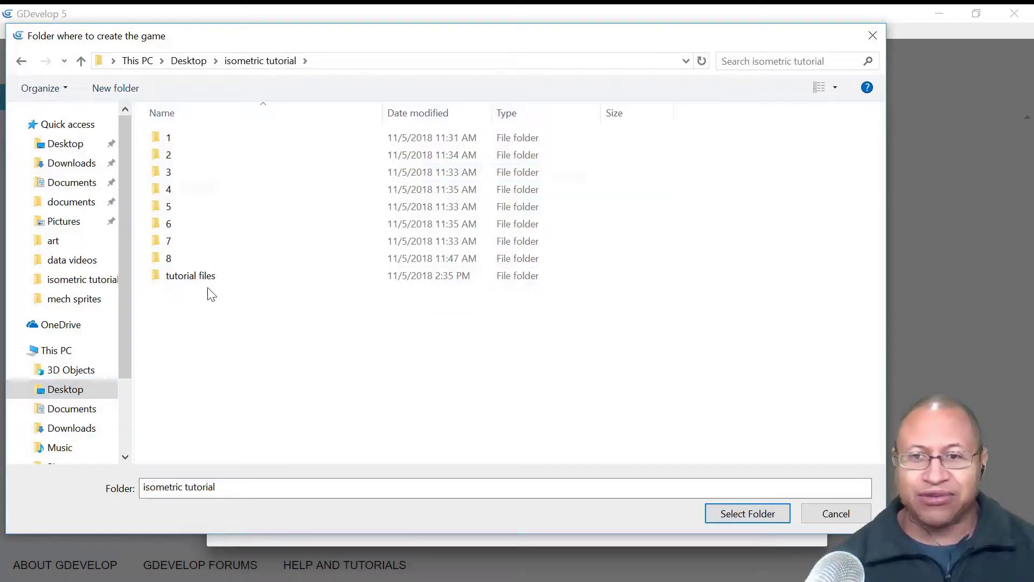
{"action": "left_click", "coordinate": [246, 281]}
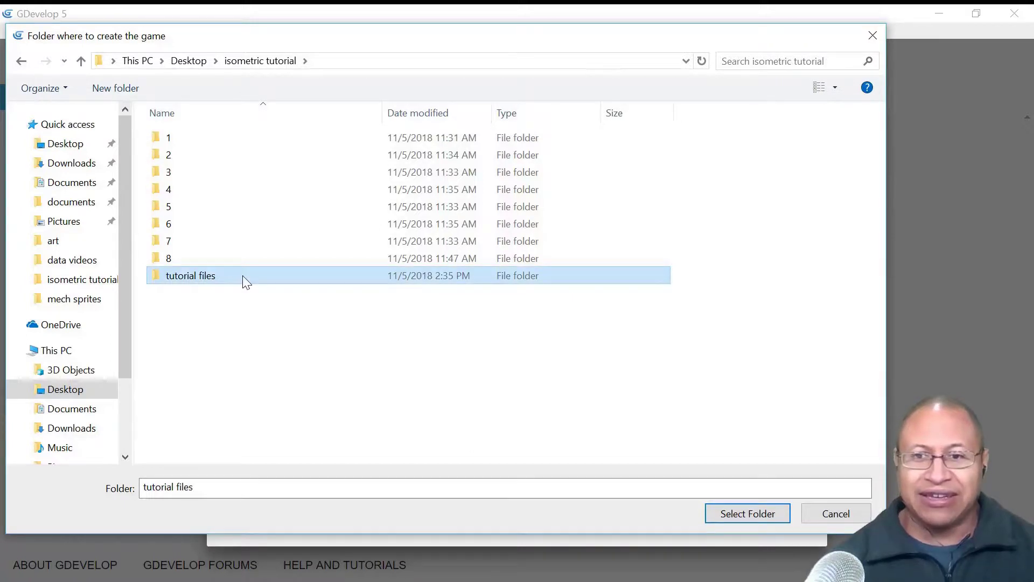
{"action": "double_click", "coordinate": [246, 281]}
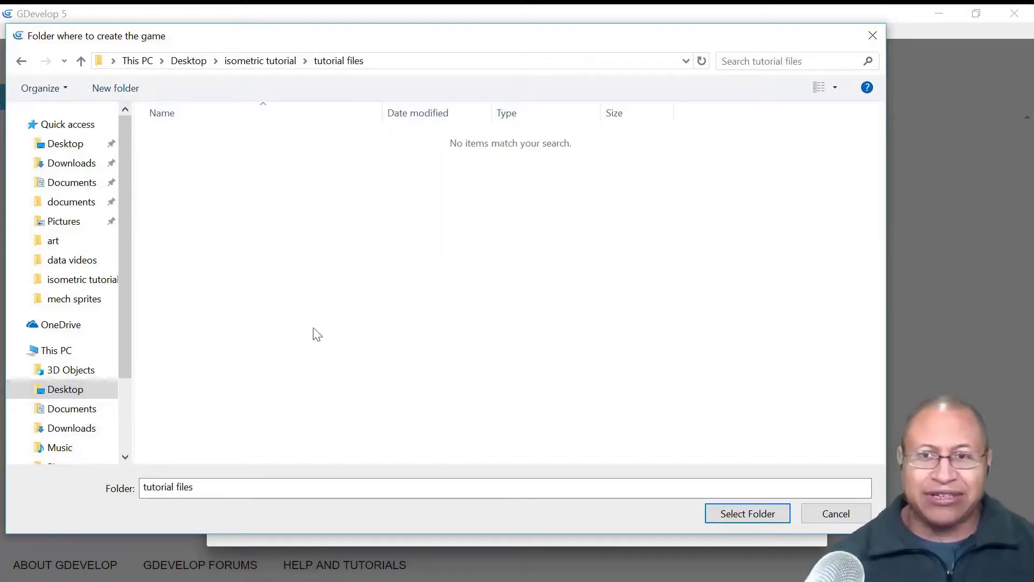
{"action": "left_click", "coordinate": [720, 514]}
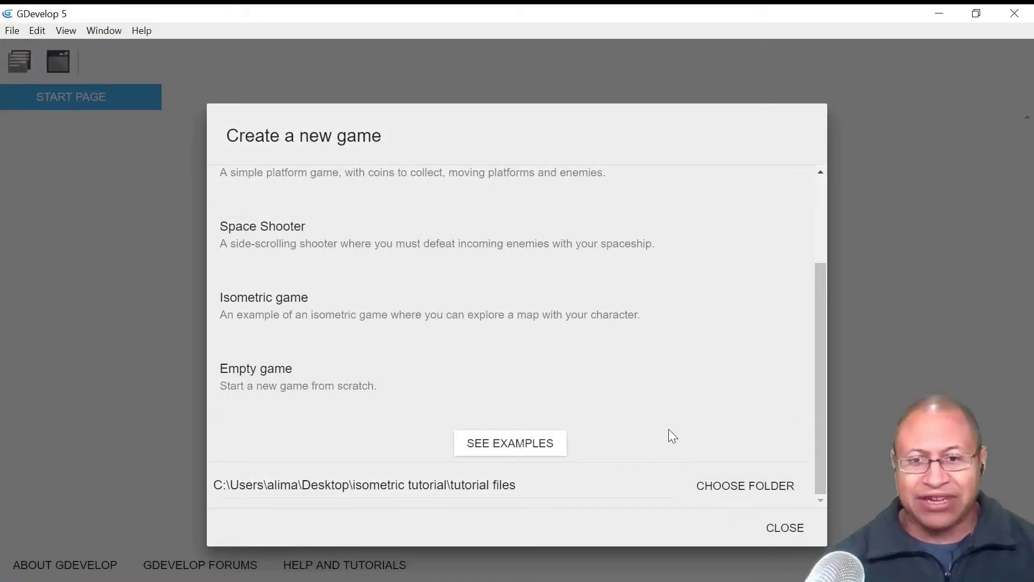
{"action": "left_click", "coordinate": [515, 379]}
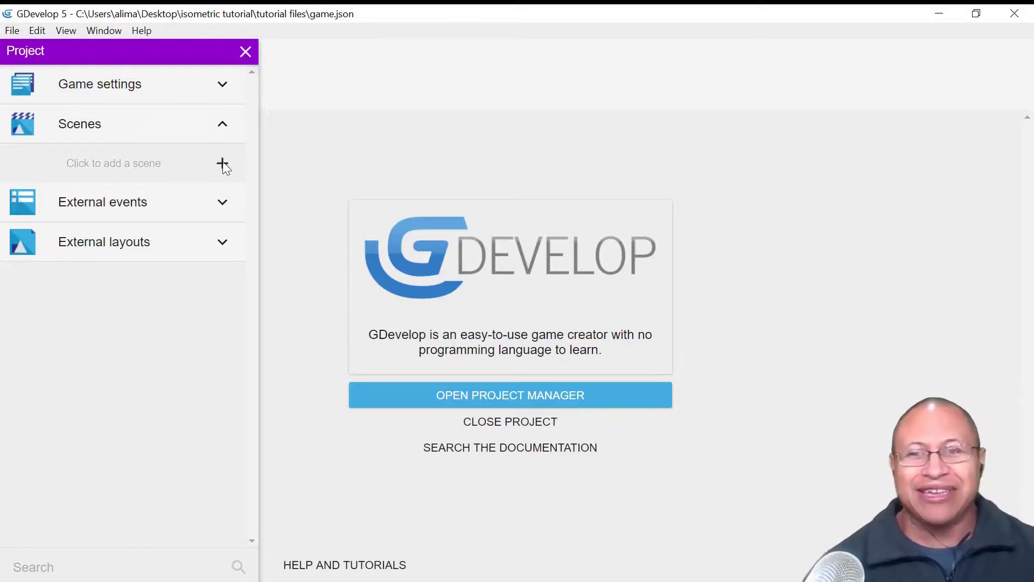
Add a scene to the project and name it game1.
{"action": "left_click", "coordinate": [223, 163]}
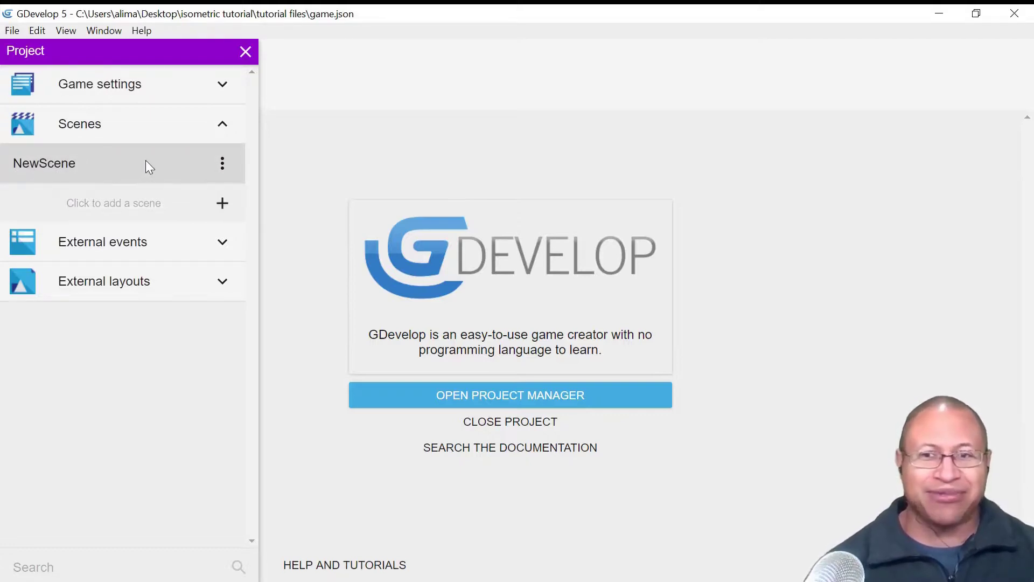
{"action": "left_click", "coordinate": [223, 164]}
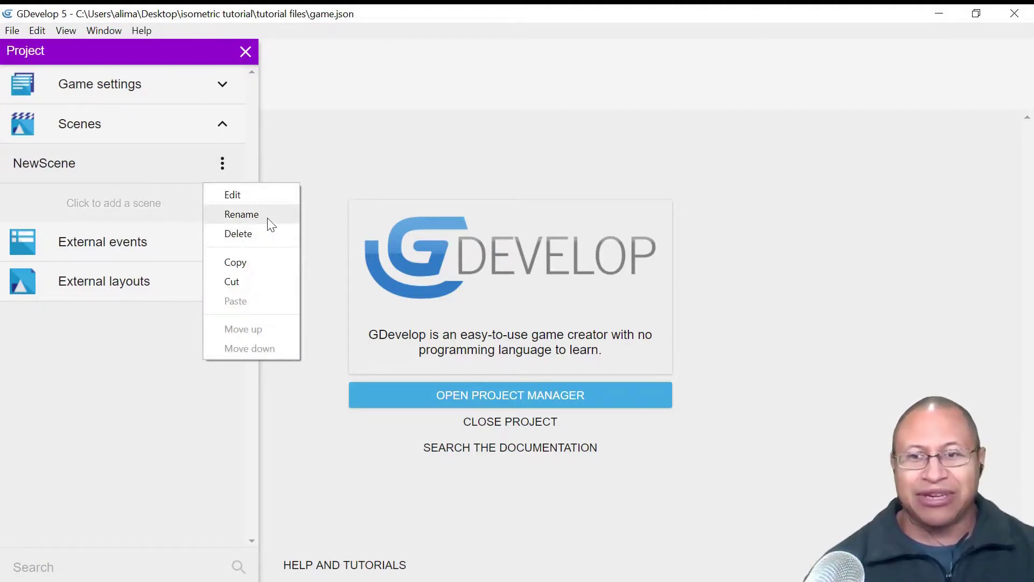
{"action": "left_click", "coordinate": [242, 215]}
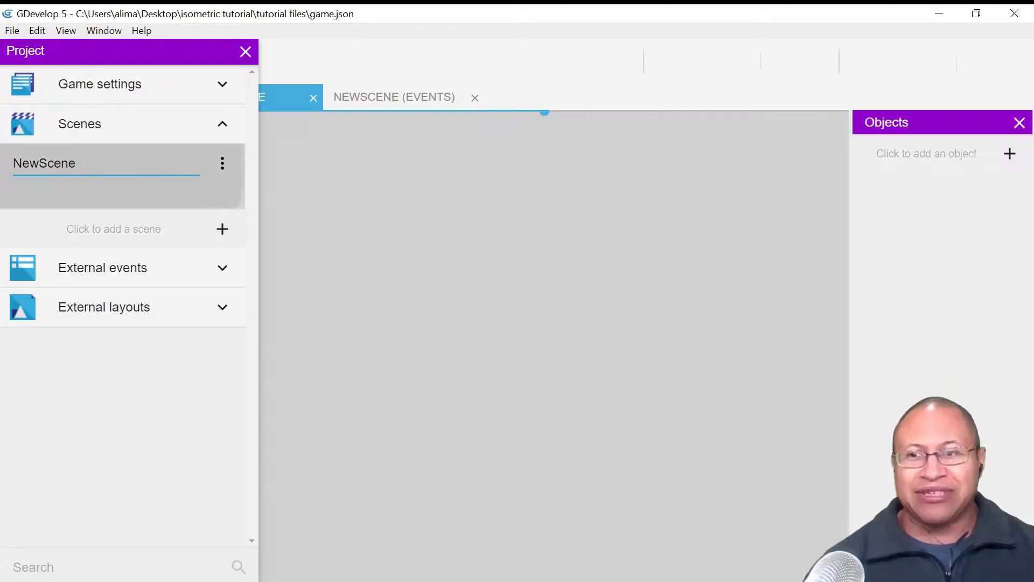
{"action": "key", "text": "BackSpace"}
{"action": "key", "text": "BackSpace"}
{"action": "key", "text": "BackSpace"}
{"action": "key", "text": "BackSpace"}
{"action": "key", "text": "BackSpace"}
{"action": "key", "text": "BackSpace"}
{"action": "key", "text": "BackSpace"}
{"action": "key", "text": "BackSpace"}
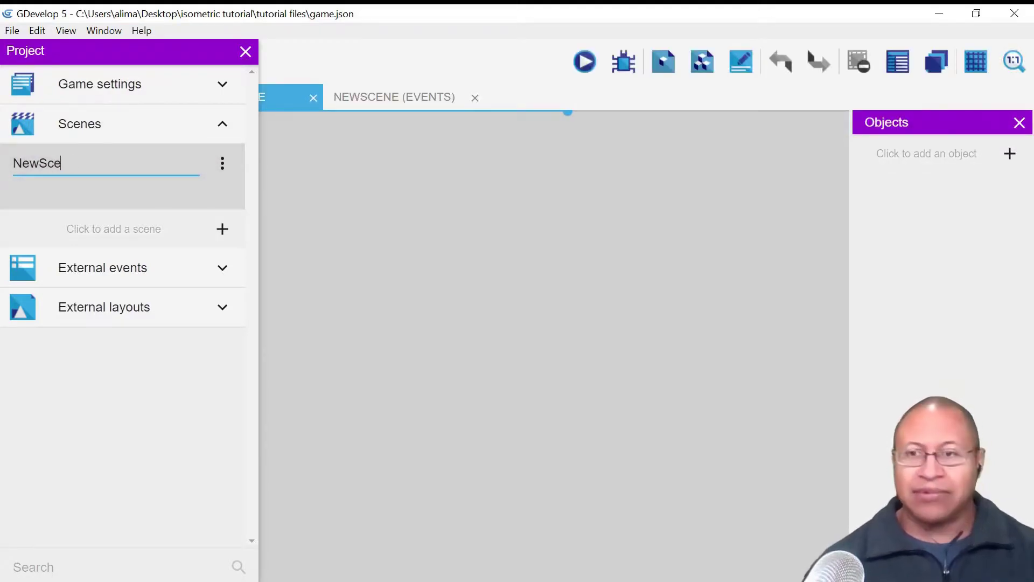
{"action": "type", "text": "game"}
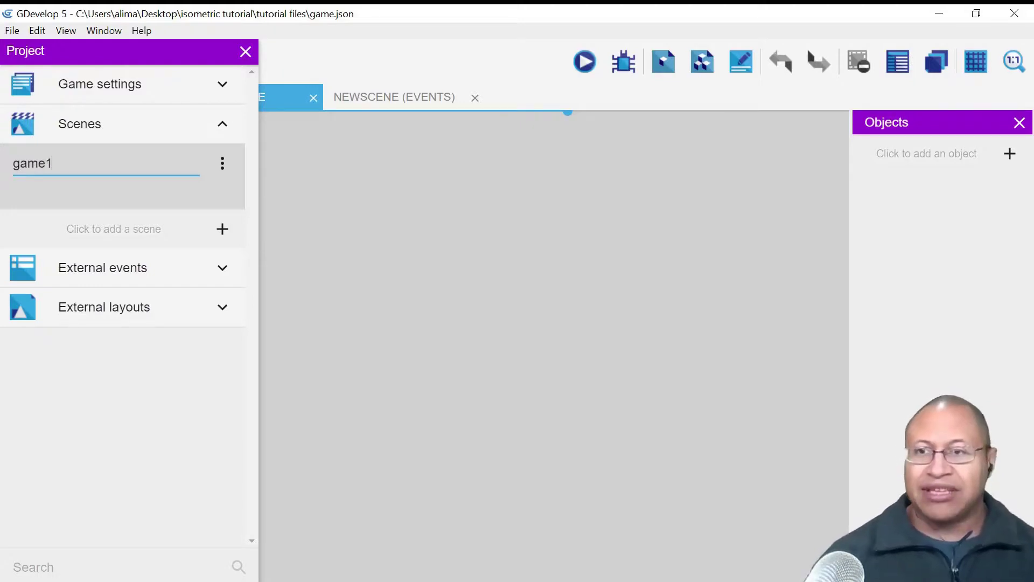
{"action": "type", "text": "1"}
{"action": "key", "text": "Return"}
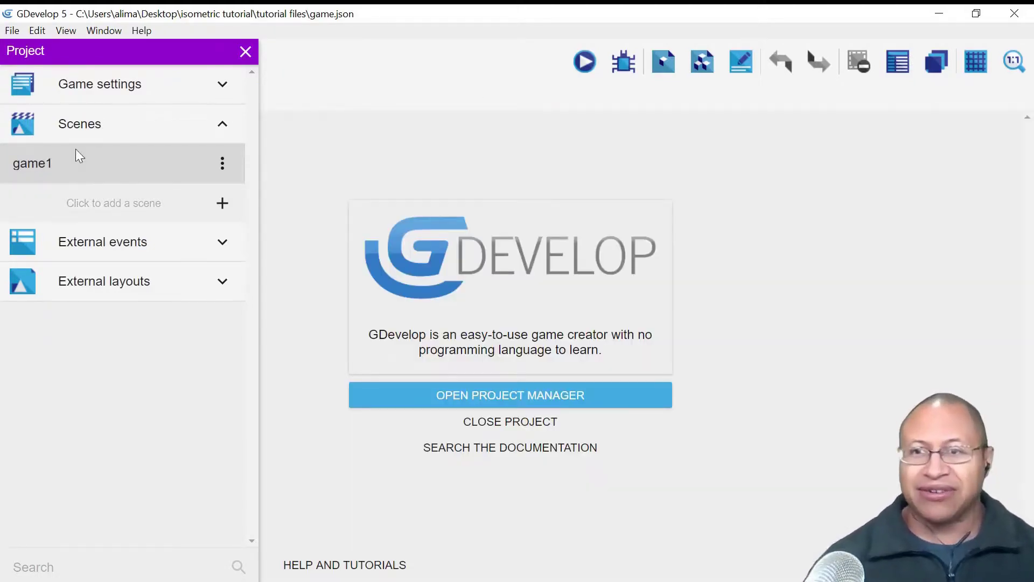
Open the game1 scene in the editor and close the project manager.
{"action": "left_click", "coordinate": [88, 166]}
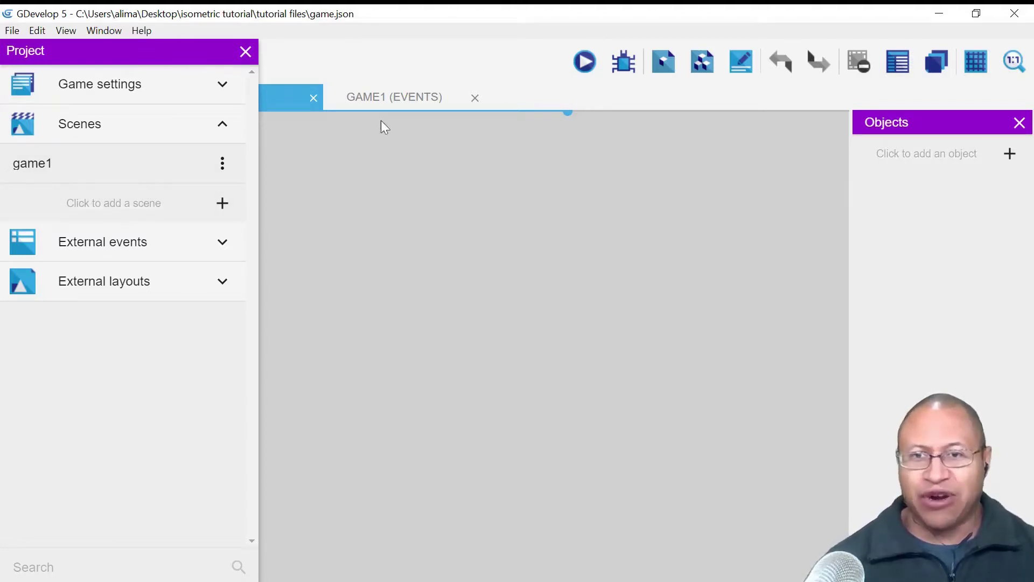
{"action": "left_click", "coordinate": [246, 51]}
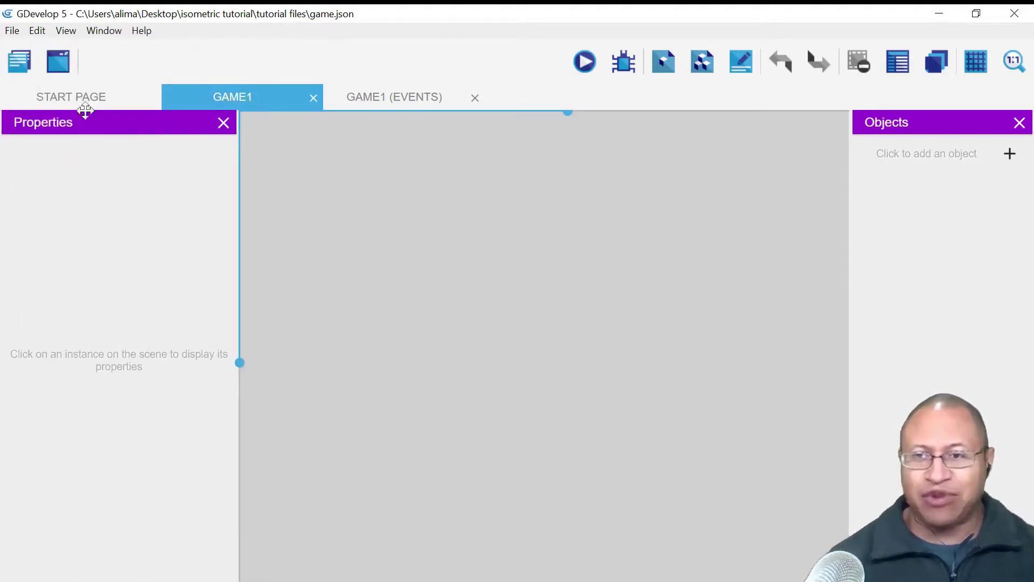
{"action": "left_click", "coordinate": [25, 69]}
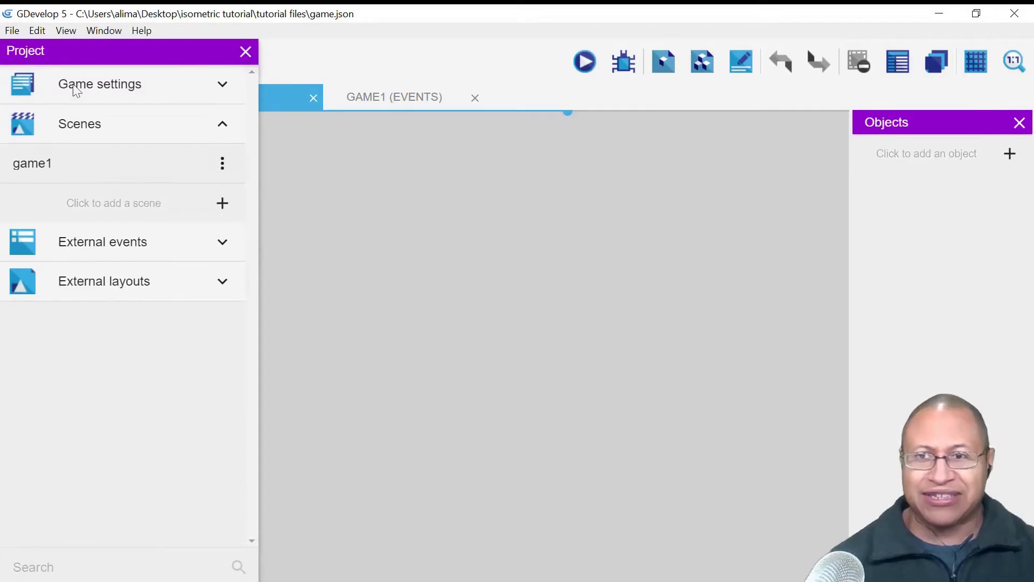
{"action": "left_click", "coordinate": [246, 52]}
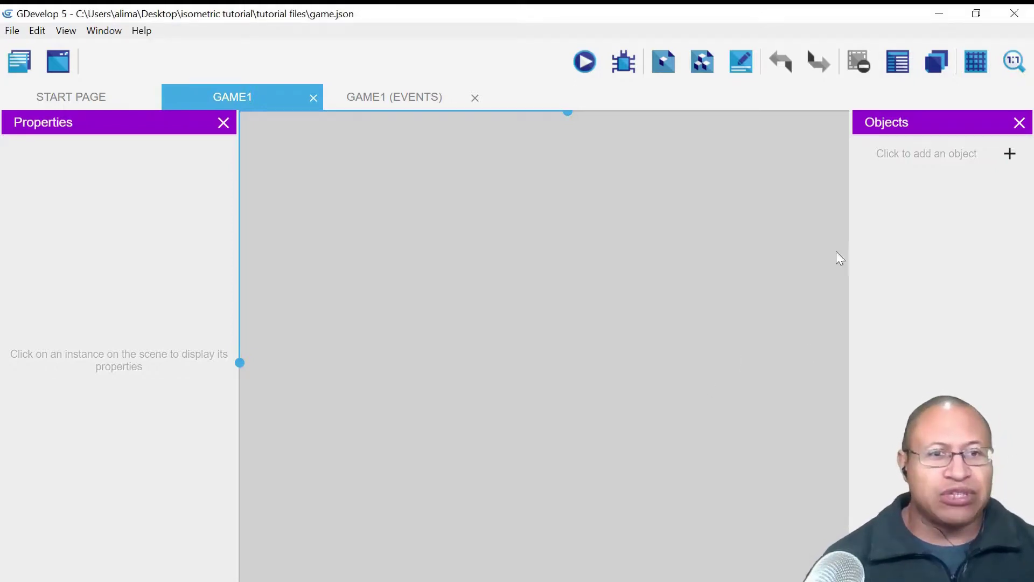
Add a Sprite object to the scene and name it player.
{"action": "left_click", "coordinate": [1009, 155]}
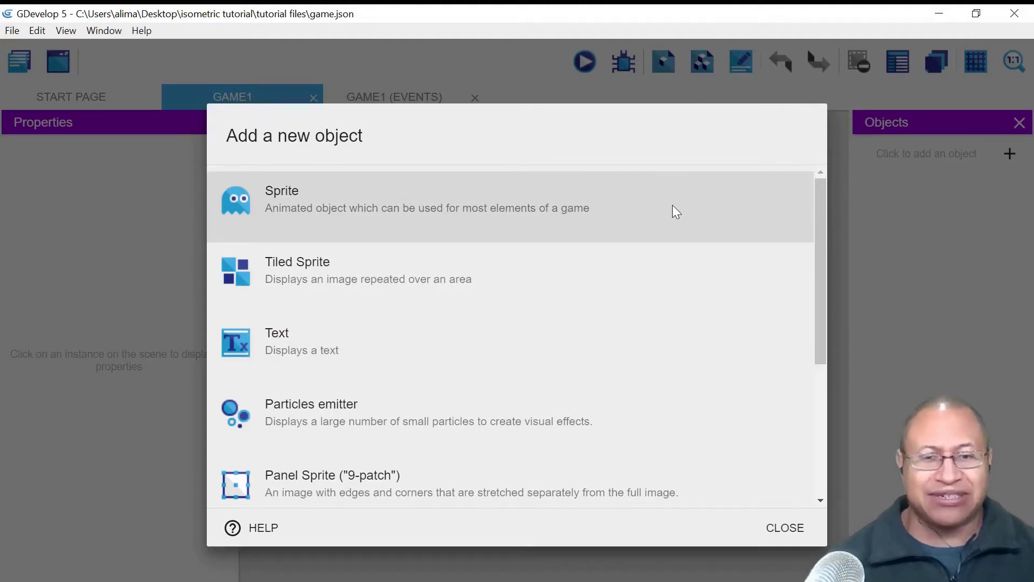
{"action": "left_click", "coordinate": [672, 205]}
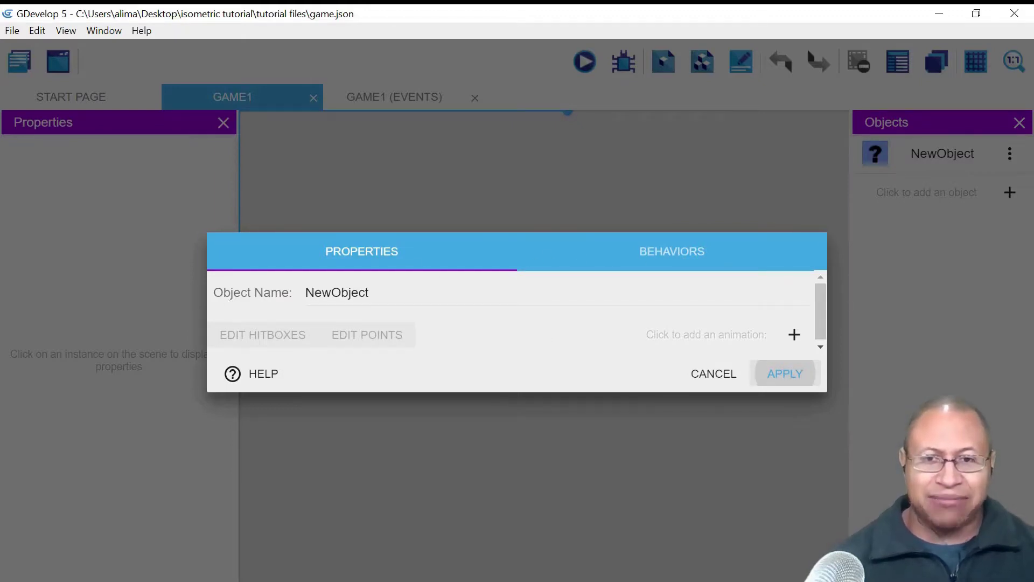
{"action": "left_click", "coordinate": [368, 292]}
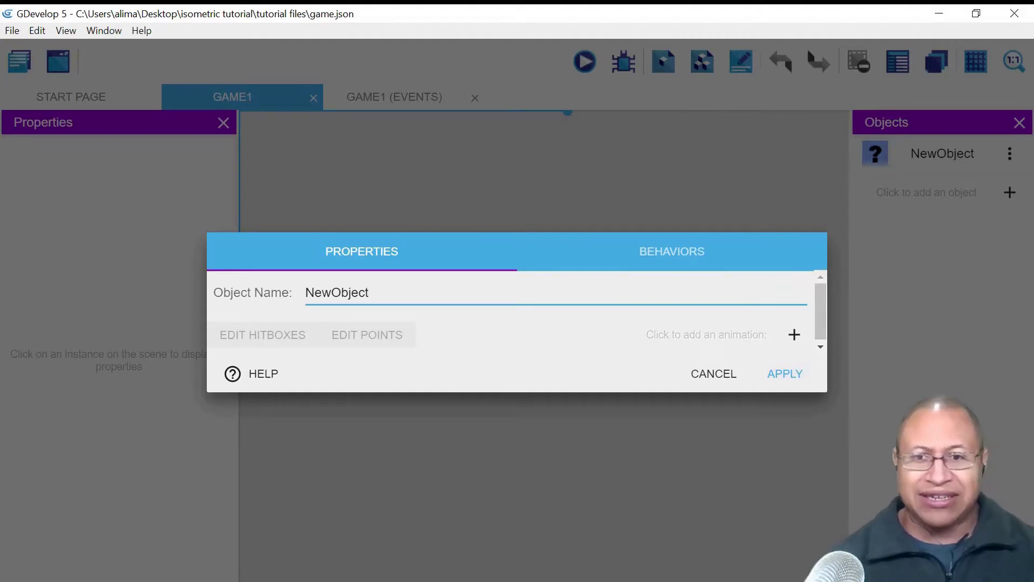
{"action": "key", "text": "BackSpace"}
{"action": "key", "text": "BackSpace"}
{"action": "key", "text": "BackSpace"}
{"action": "key", "text": "BackSpace"}
{"action": "key", "text": "BackSpace"}
{"action": "key", "text": "BackSpace"}
{"action": "key", "text": "BackSpace"}
{"action": "key", "text": "BackSpace"}
{"action": "key", "text": "BackSpace"}
{"action": "type", "text": "player"}
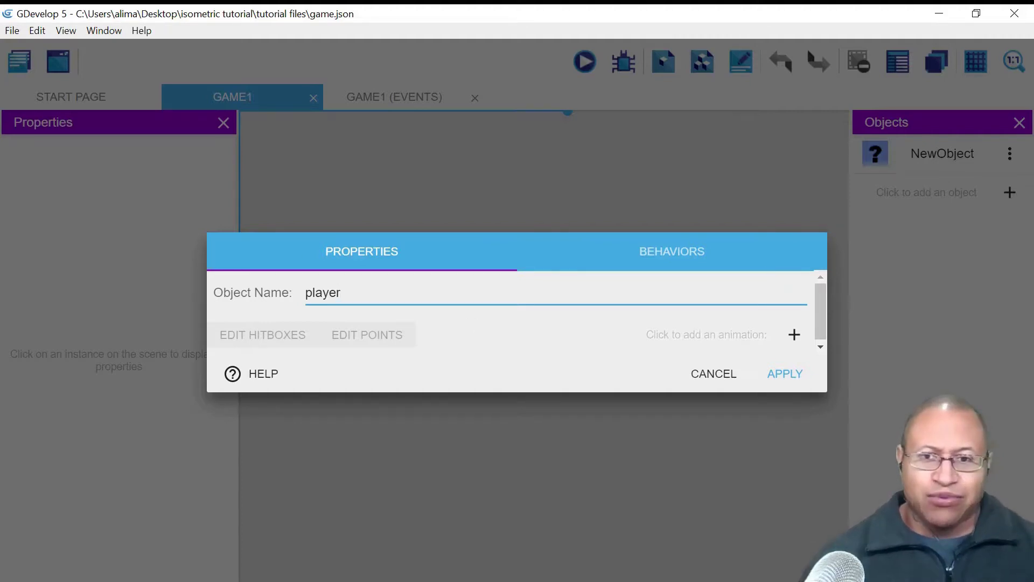
Add an animation named idle to the sprite, using the idle PNG from the isometric tutorial folder as its frame.
{"action": "left_click", "coordinate": [795, 335]}
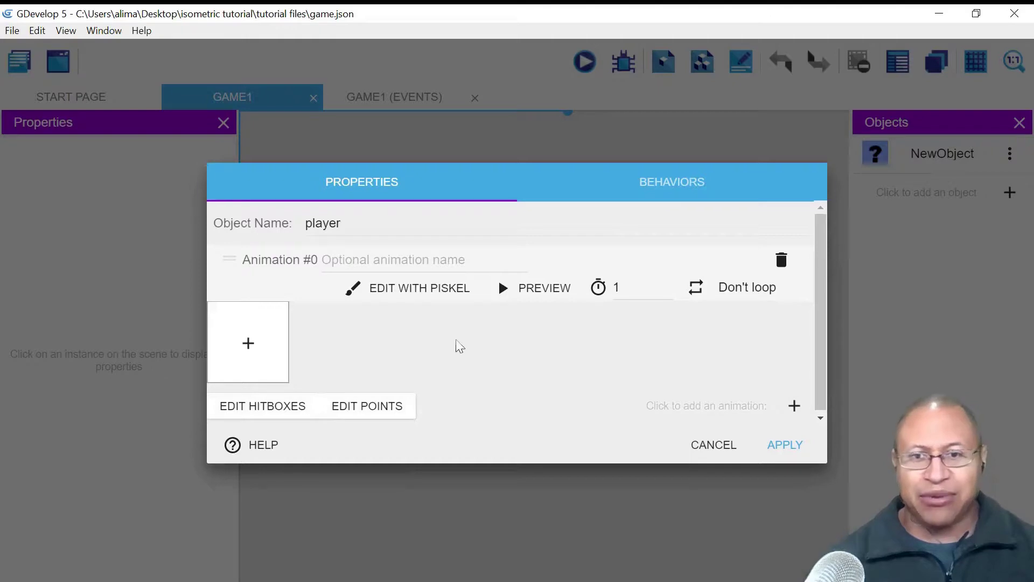
{"action": "left_click", "coordinate": [248, 345]}
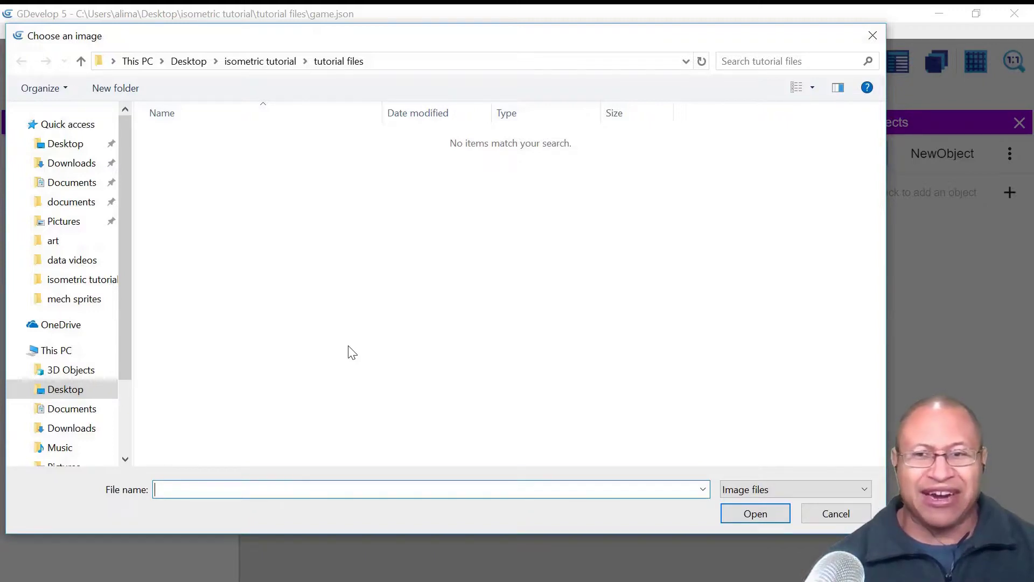
{"action": "left_click", "coordinate": [73, 395]}
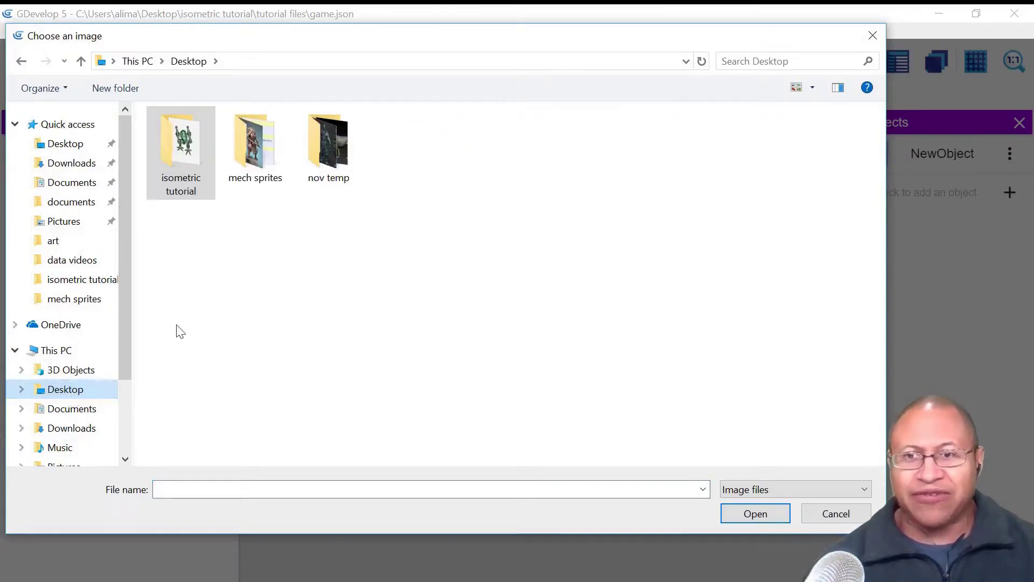
{"action": "double_click", "coordinate": [192, 193]}
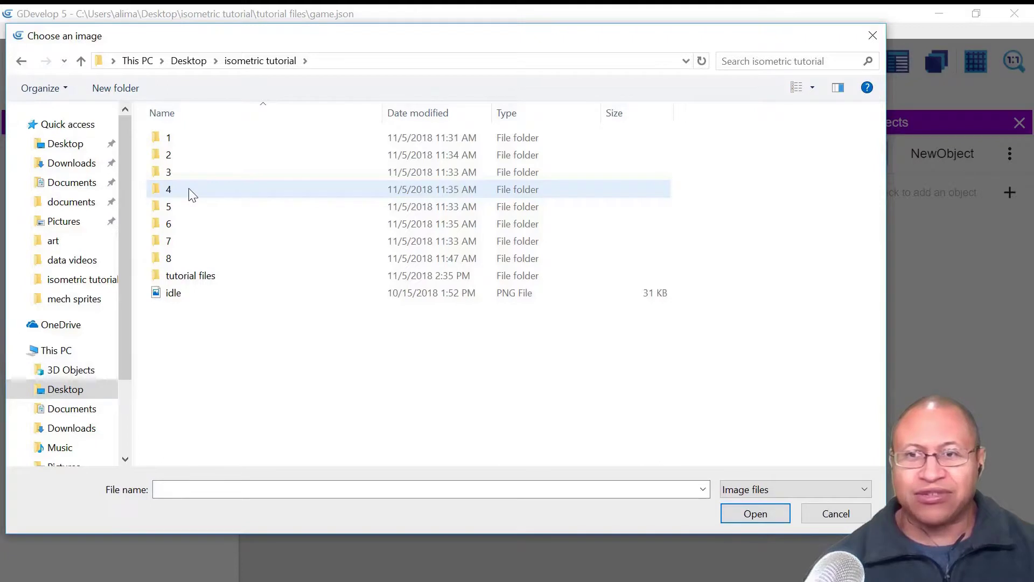
{"action": "left_click", "coordinate": [201, 300]}
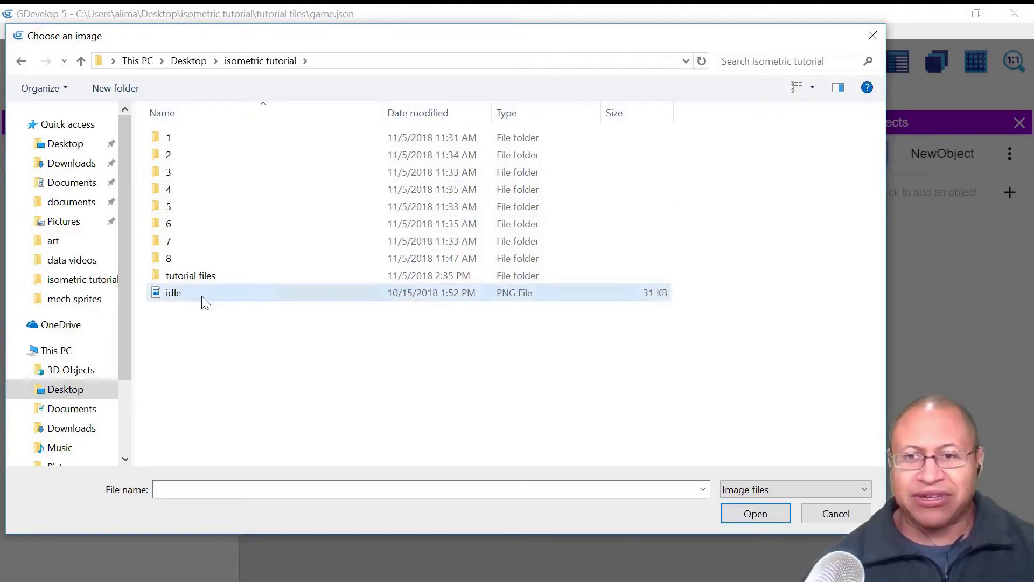
{"action": "left_click", "coordinate": [756, 514]}
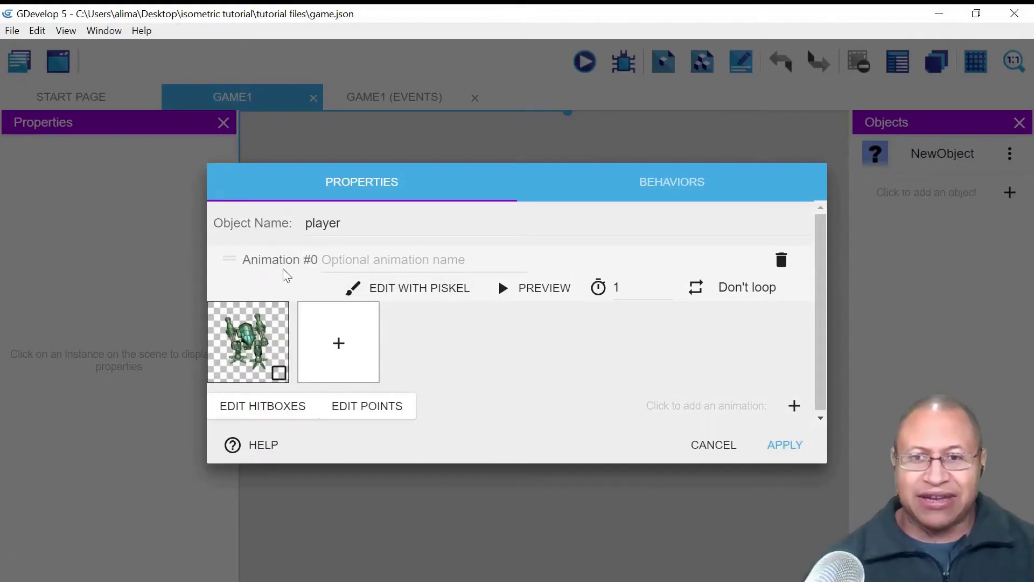
{"action": "left_click", "coordinate": [499, 276]}
{"action": "type", "text": "idle"}
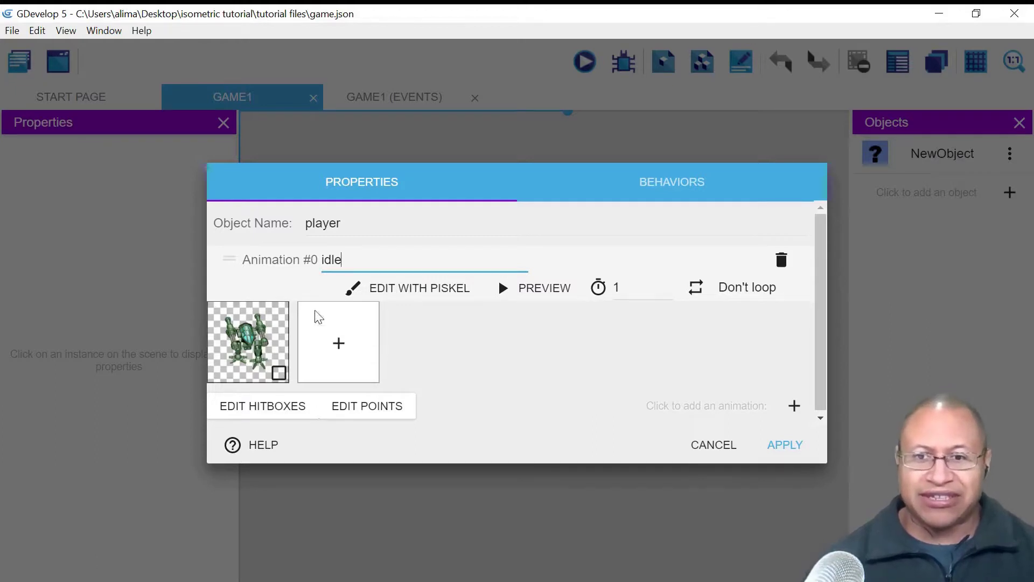
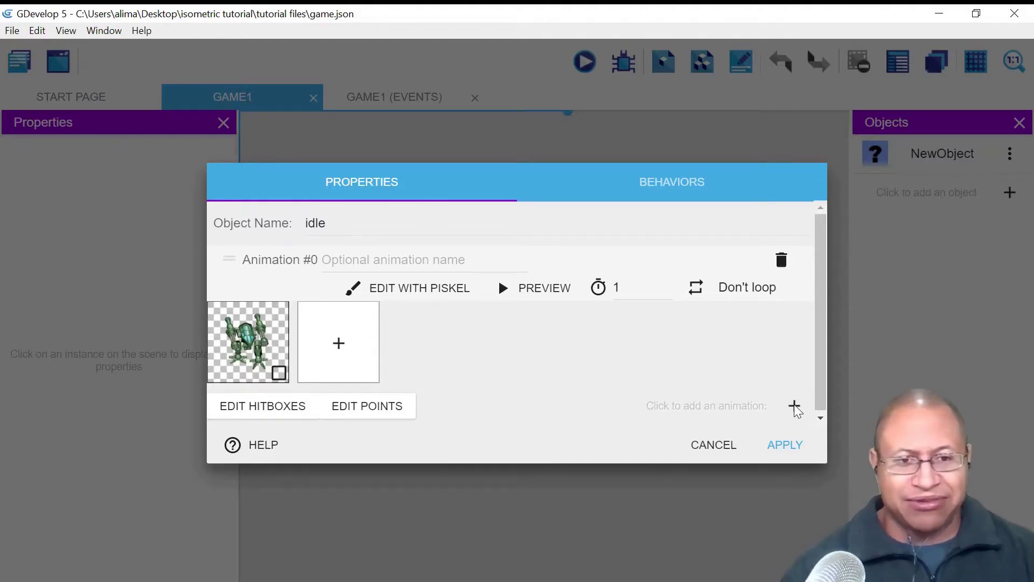
Add eight more empty animations to the sprite object, Animation #1 through Animation #8.
{"action": "left_click", "coordinate": [796, 408]}
{"action": "left_click", "coordinate": [796, 488]}
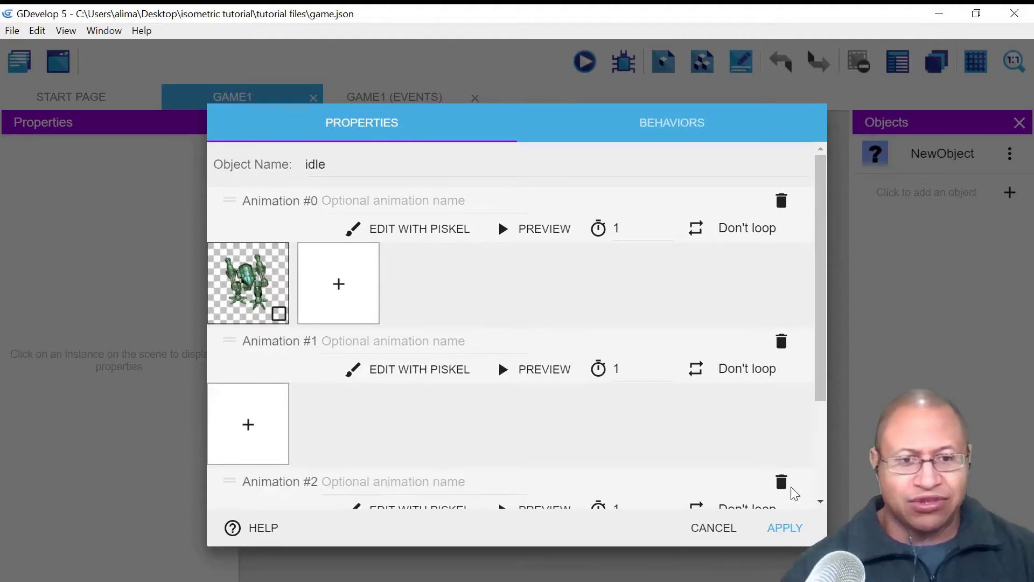
{"action": "scroll", "coordinate": [822, 431], "scroll_direction": "down", "scroll_amount": 1}
{"action": "scroll", "coordinate": [823, 474], "scroll_direction": "down", "scroll_amount": 3}
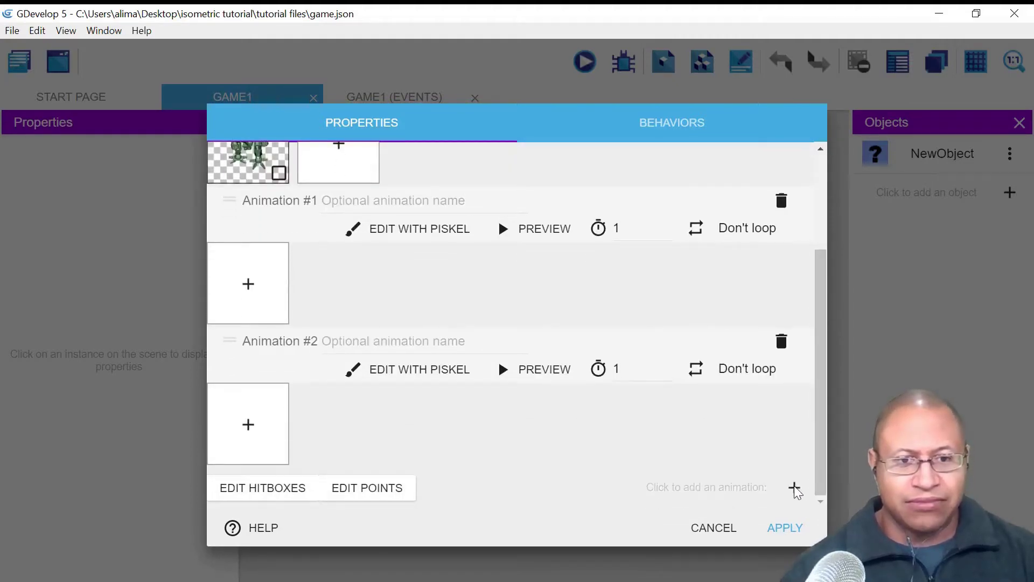
{"action": "left_click", "coordinate": [794, 488]}
{"action": "scroll", "coordinate": [824, 431], "scroll_direction": "down", "scroll_amount": 3}
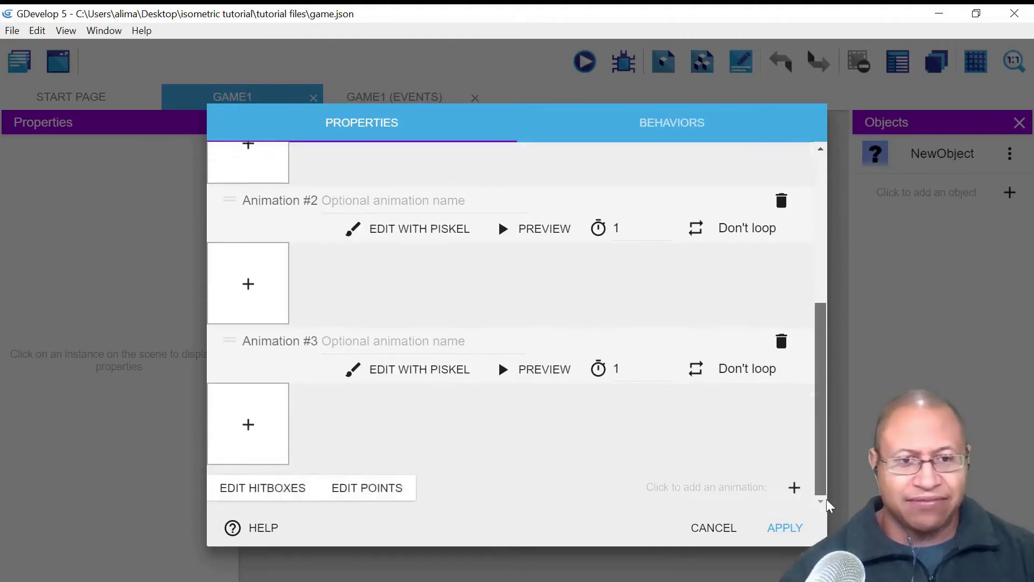
{"action": "left_click", "coordinate": [797, 488]}
{"action": "scroll", "coordinate": [823, 425], "scroll_direction": "down", "scroll_amount": 3}
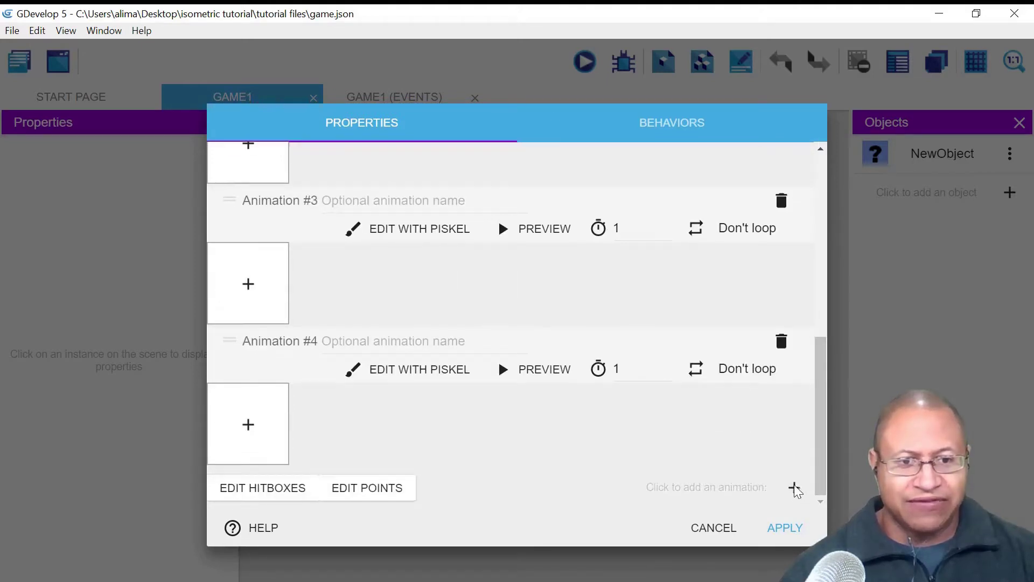
{"action": "left_click", "coordinate": [795, 488]}
{"action": "scroll", "coordinate": [823, 445], "scroll_direction": "down", "scroll_amount": 3}
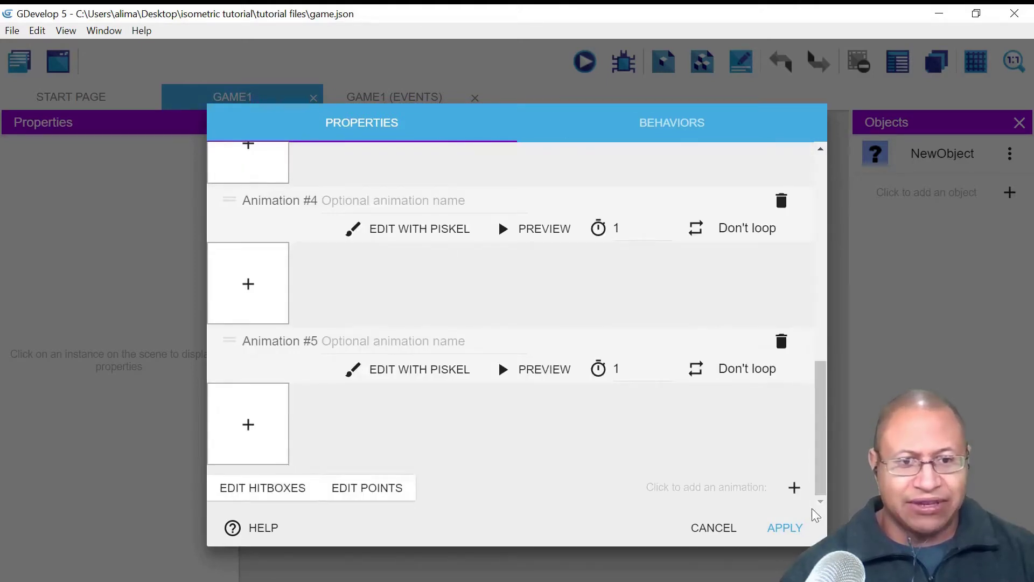
{"action": "left_click", "coordinate": [795, 488]}
{"action": "scroll", "coordinate": [800, 495], "scroll_direction": "down", "scroll_amount": 3}
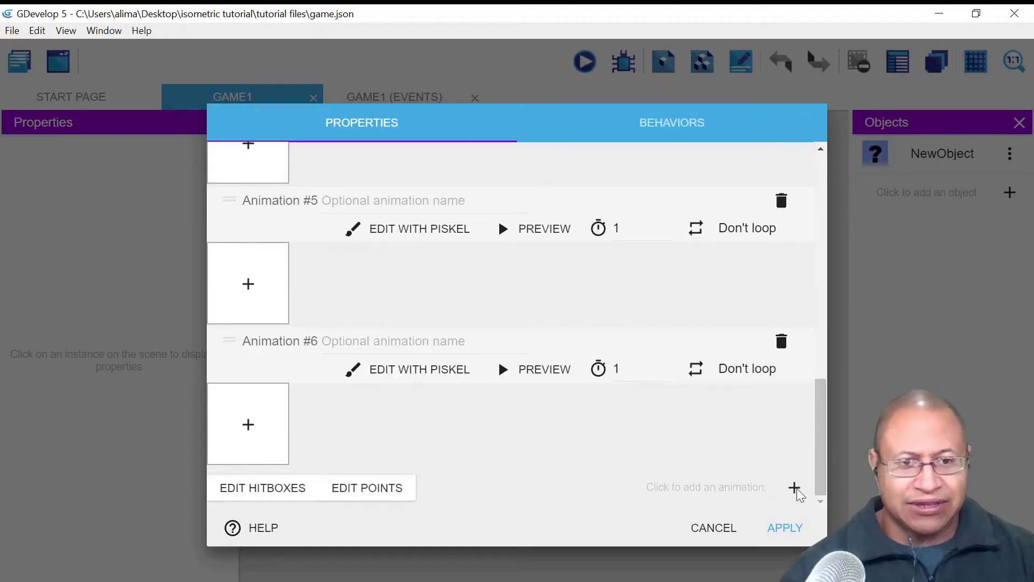
{"action": "left_click", "coordinate": [796, 487]}
{"action": "scroll", "coordinate": [799, 493], "scroll_direction": "down", "scroll_amount": 3}
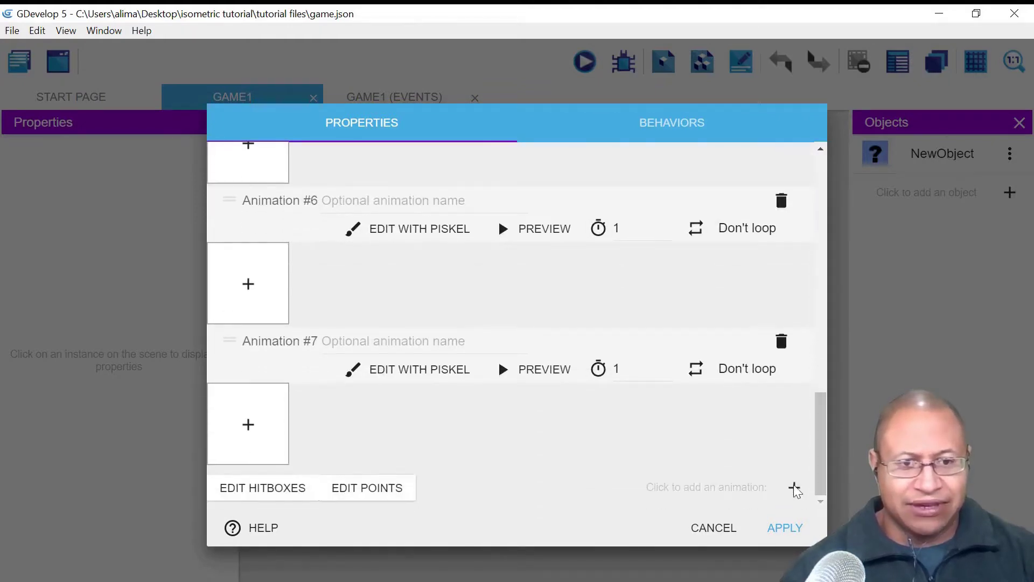
{"action": "left_click", "coordinate": [795, 487]}
{"action": "scroll", "coordinate": [808, 492], "scroll_direction": "down", "scroll_amount": 3}
Name Animation #1 left and Animation #2 right.
{"action": "left_click_drag", "start_coordinate": [823, 470], "coordinate": [823, 161]}
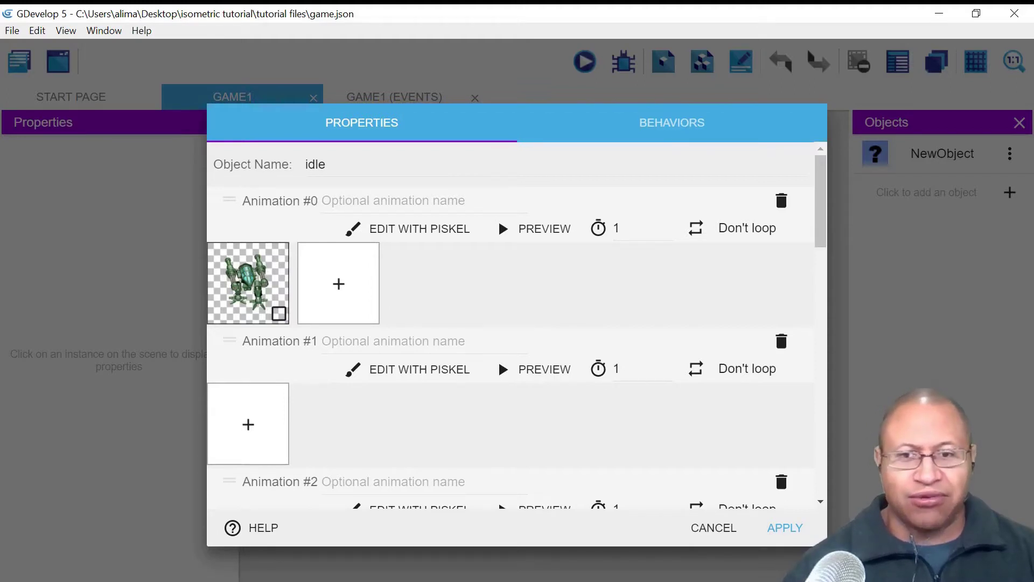
{"action": "left_click", "coordinate": [388, 341]}
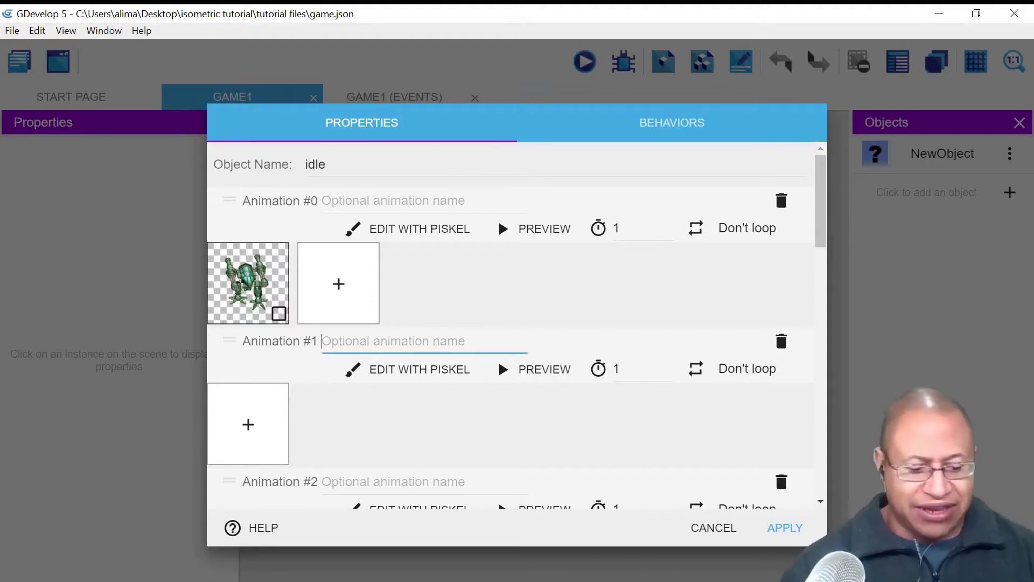
{"action": "type", "text": "left"}
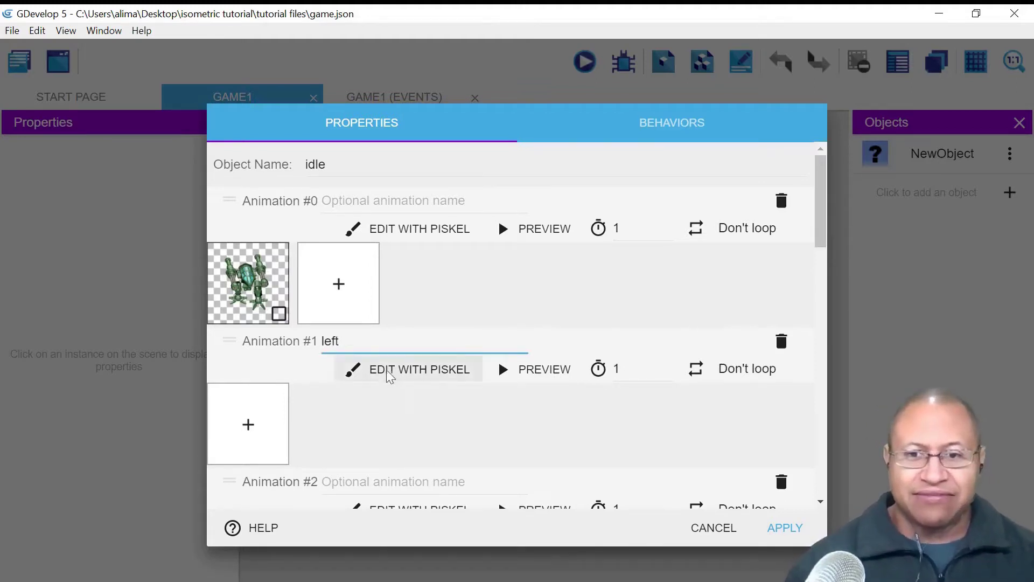
{"action": "scroll", "coordinate": [388, 377], "scroll_direction": "down", "scroll_amount": 2}
{"action": "left_click", "coordinate": [388, 400]}
{"action": "type", "text": "right"}
Name Animation #3 up and Animation #4 down.
{"action": "scroll", "coordinate": [447, 364], "scroll_direction": "down", "scroll_amount": 3}
{"action": "left_click", "coordinate": [453, 380]}
{"action": "type", "text": "up"}
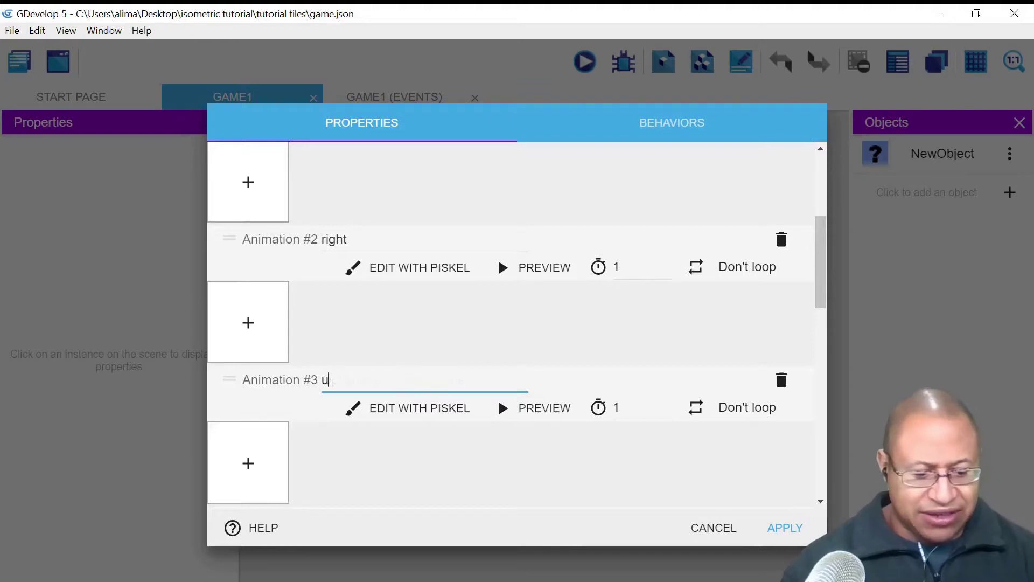
{"action": "scroll", "coordinate": [401, 402], "scroll_direction": "down", "scroll_amount": 3}
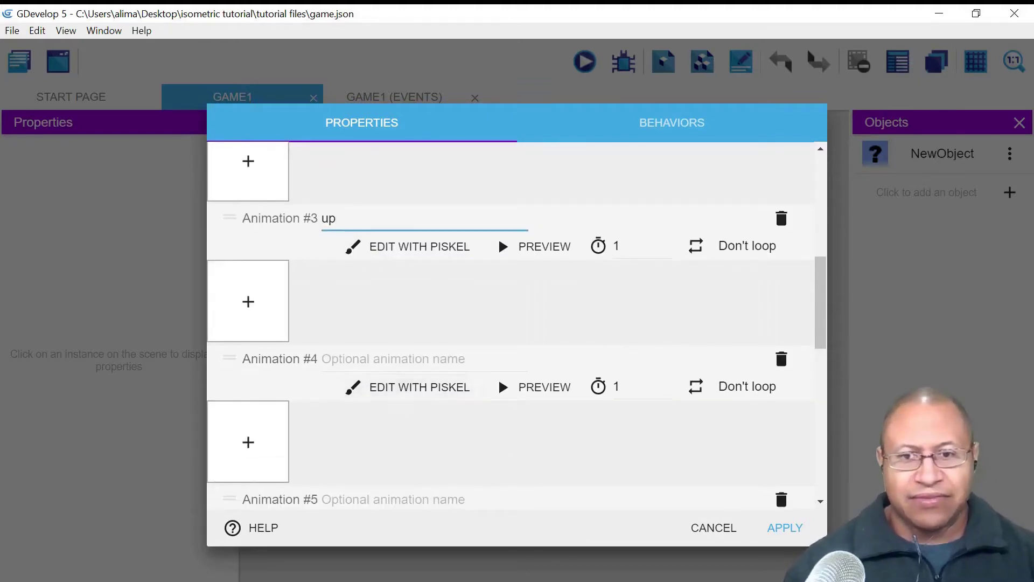
{"action": "left_click", "coordinate": [398, 359]}
{"action": "type", "text": "down"}
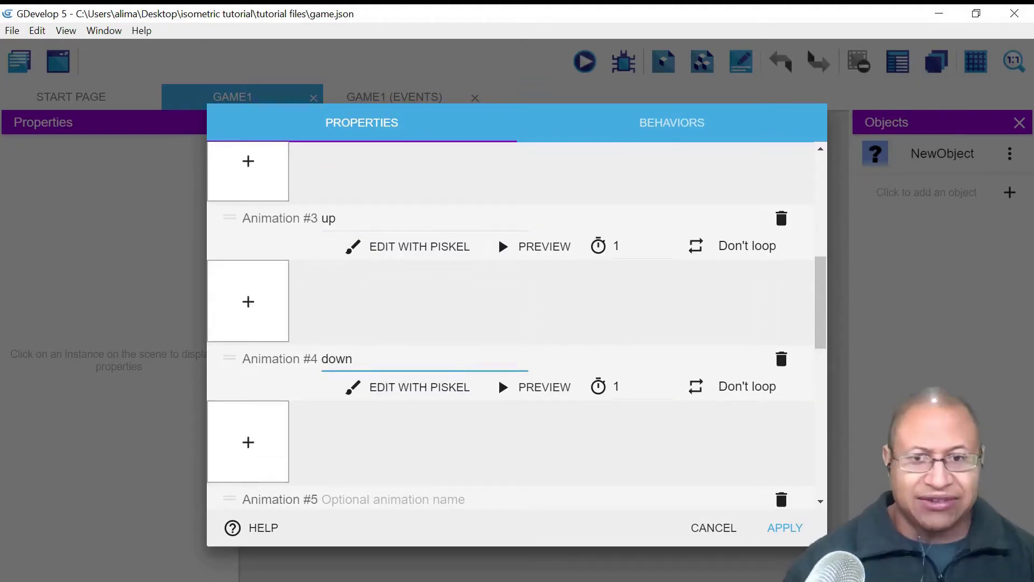
Name Animation #5 leftUp and Animation #6 leftDown.
{"action": "scroll", "coordinate": [415, 383], "scroll_direction": "down", "scroll_amount": 3}
{"action": "left_click", "coordinate": [350, 338]}
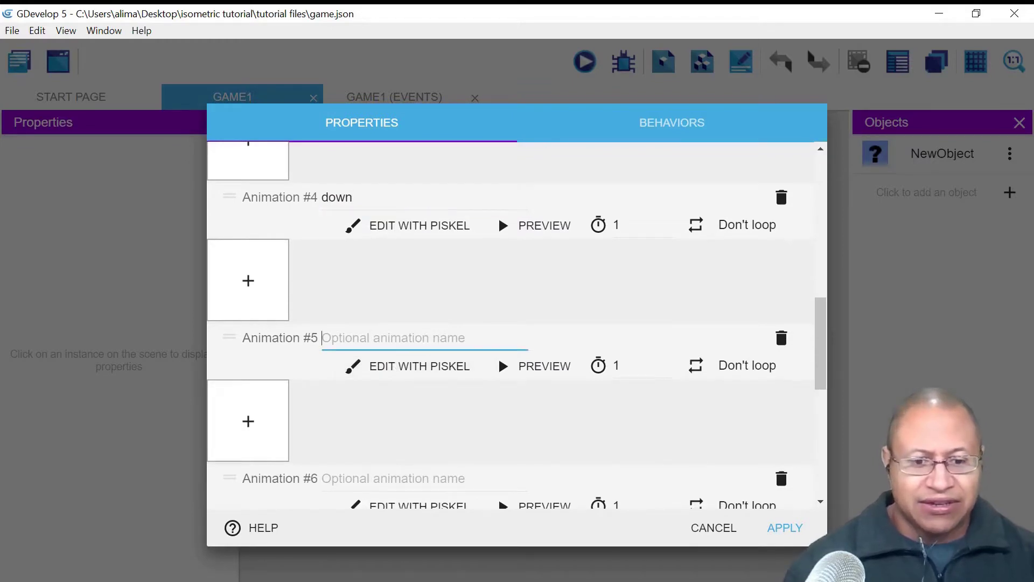
{"action": "type", "text": "leftUp"}
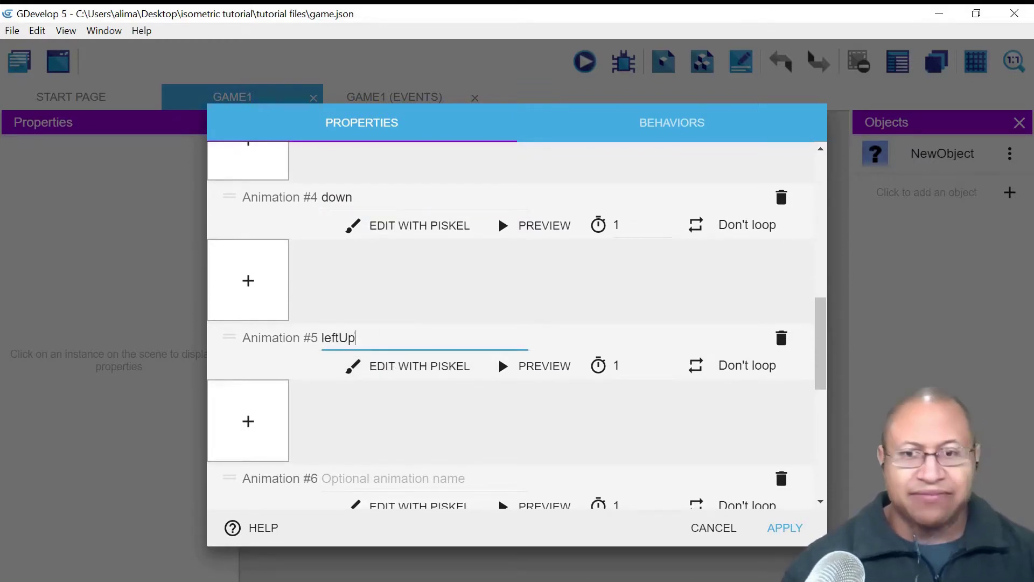
{"action": "scroll", "coordinate": [518, 332], "scroll_direction": "down", "scroll_amount": 3}
{"action": "left_click", "coordinate": [393, 316]}
{"action": "type", "text": "L"}
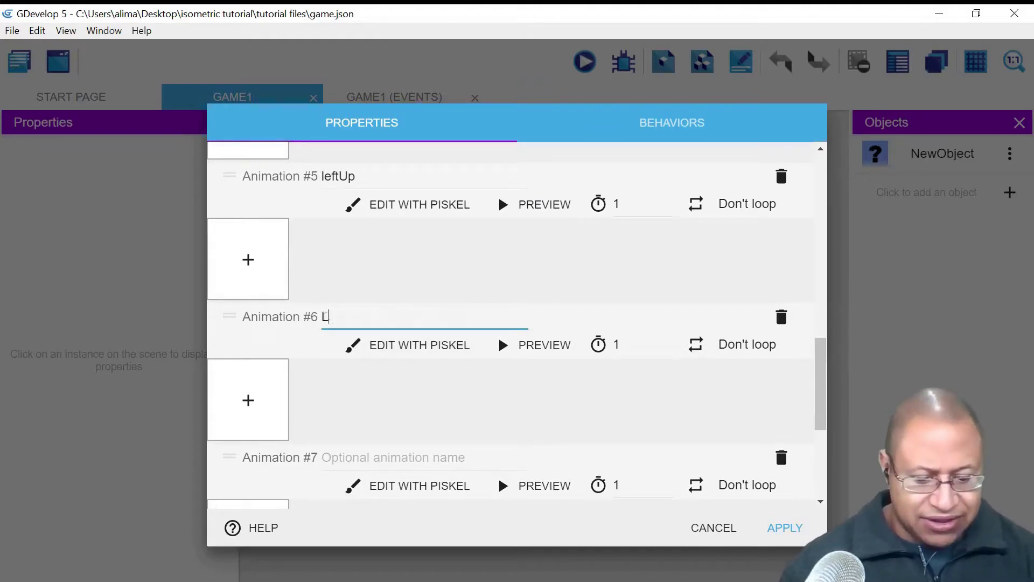
{"action": "key", "text": "BackSpace"}
{"action": "type", "text": "leftDown"}
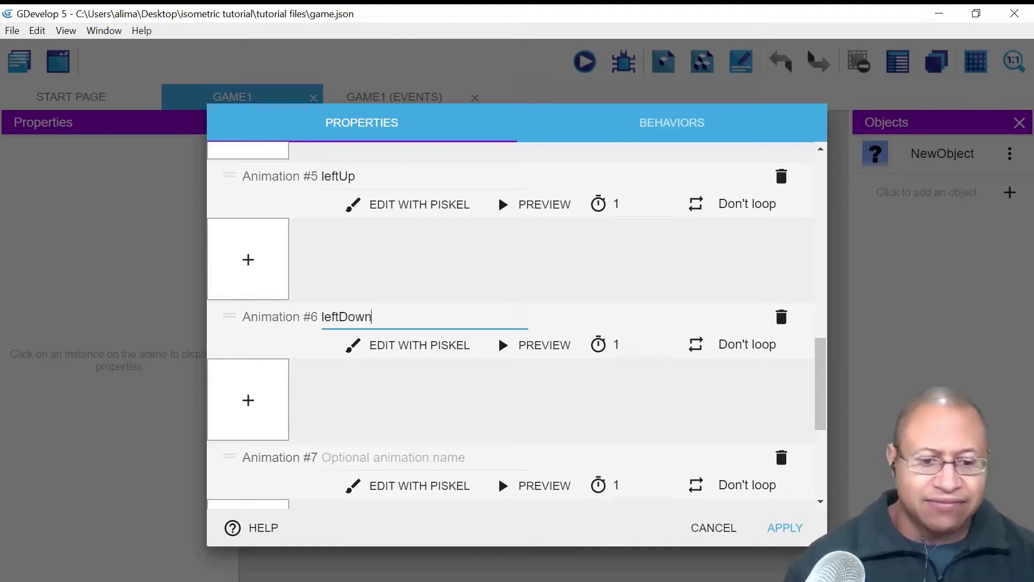
Name Animation #7 rightUP and Animation #8 rightDown.
{"action": "key", "text": "Tab"}
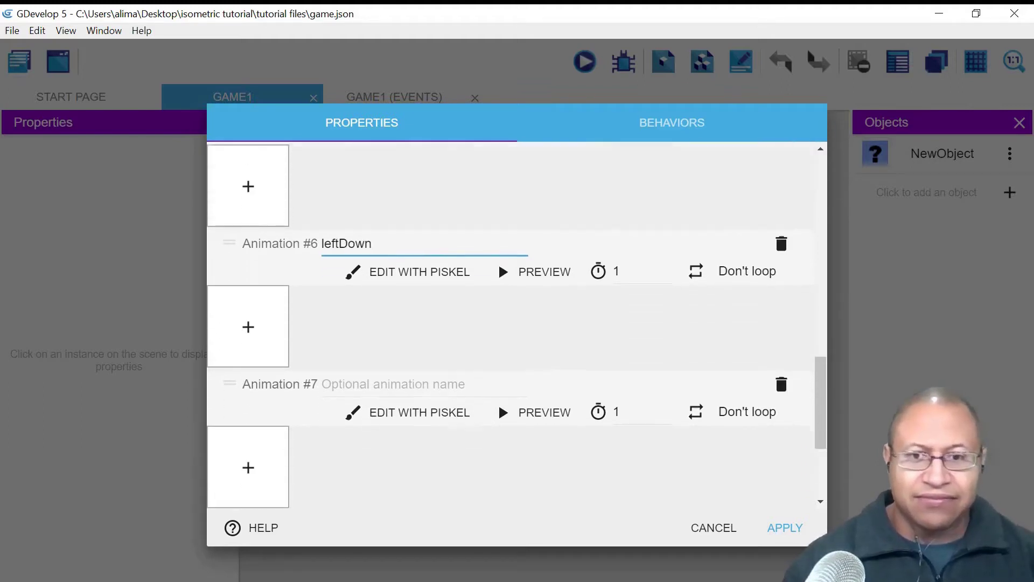
{"action": "type", "text": "righ"}
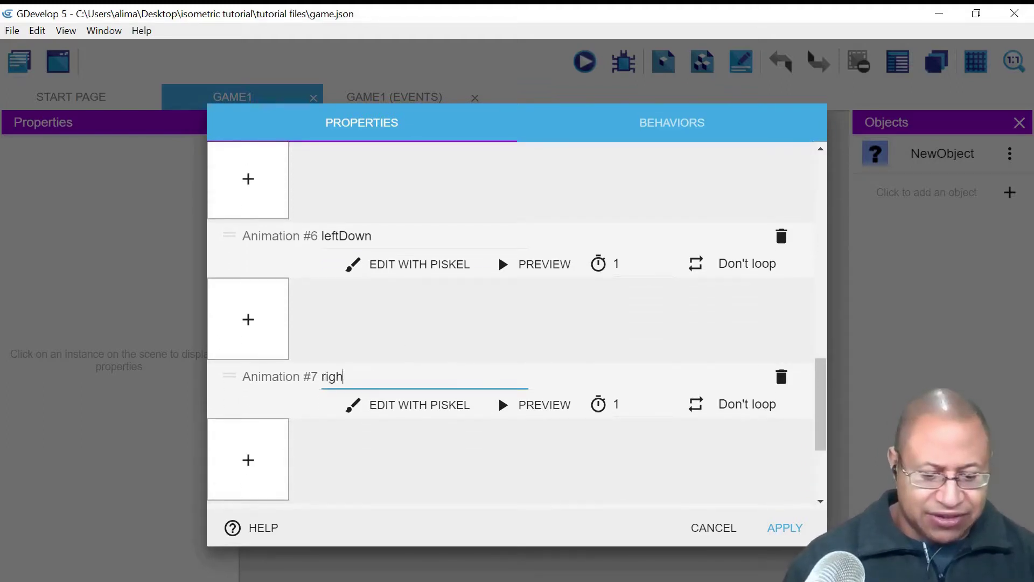
{"action": "type", "text": "tUPP"}
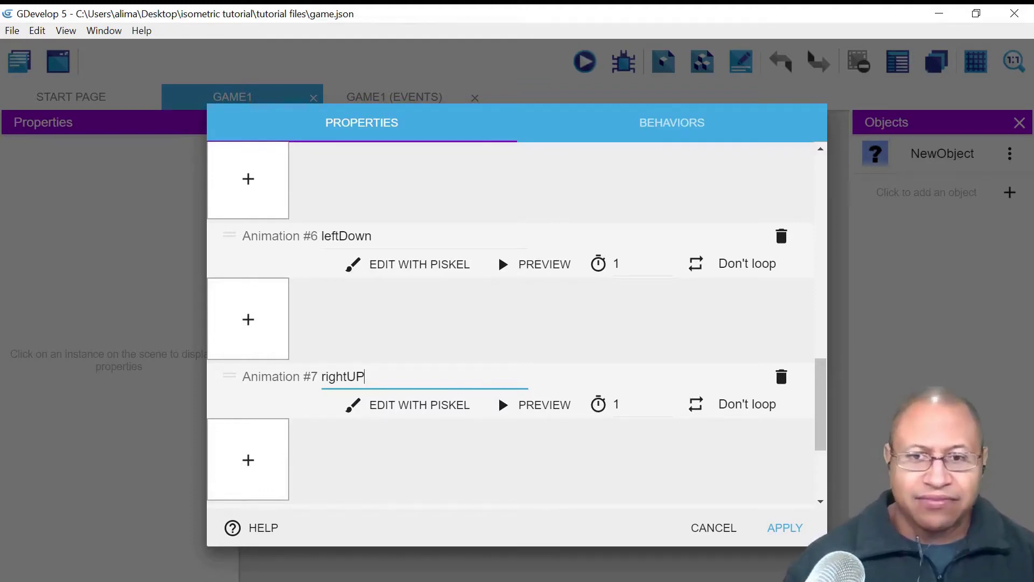
{"action": "left_click", "coordinate": [322, 355]}
{"action": "type", "text": "Ri"}
{"action": "key", "text": "BackSpace"}
{"action": "key", "text": "BackSpace"}
{"action": "type", "text": "right"}
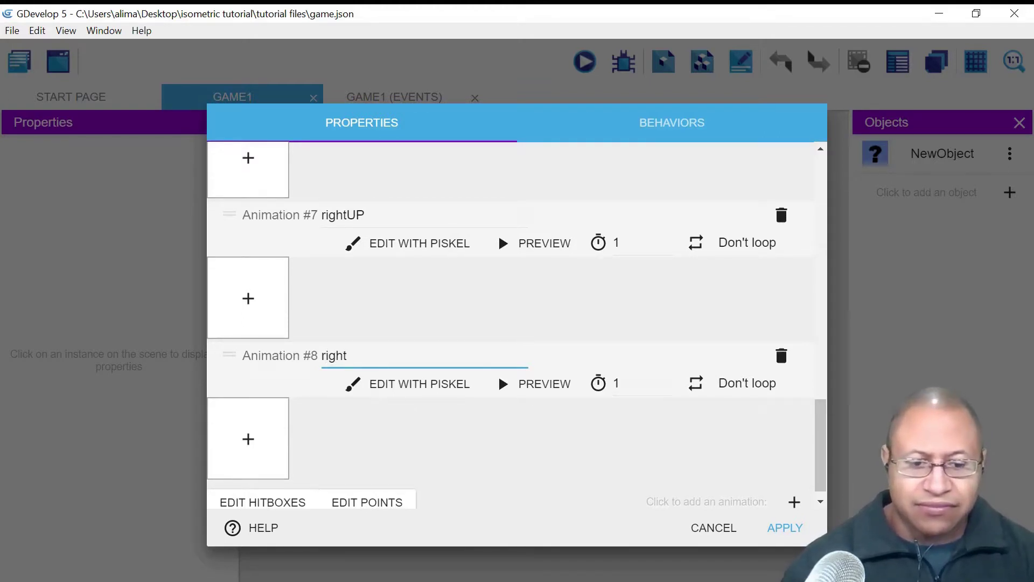
{"action": "type", "text": "Down"}
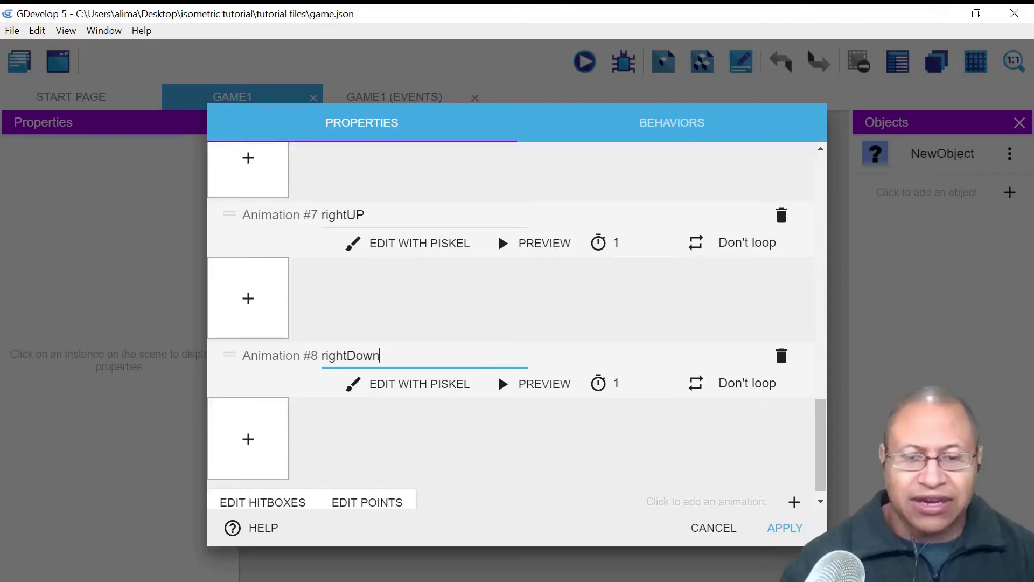
Add all images from folder 1 of the isometric tutorial folder, left0001 to left0039, as frames of the left animation.
{"action": "scroll", "coordinate": [769, 438], "scroll_direction": "up", "scroll_amount": 15}
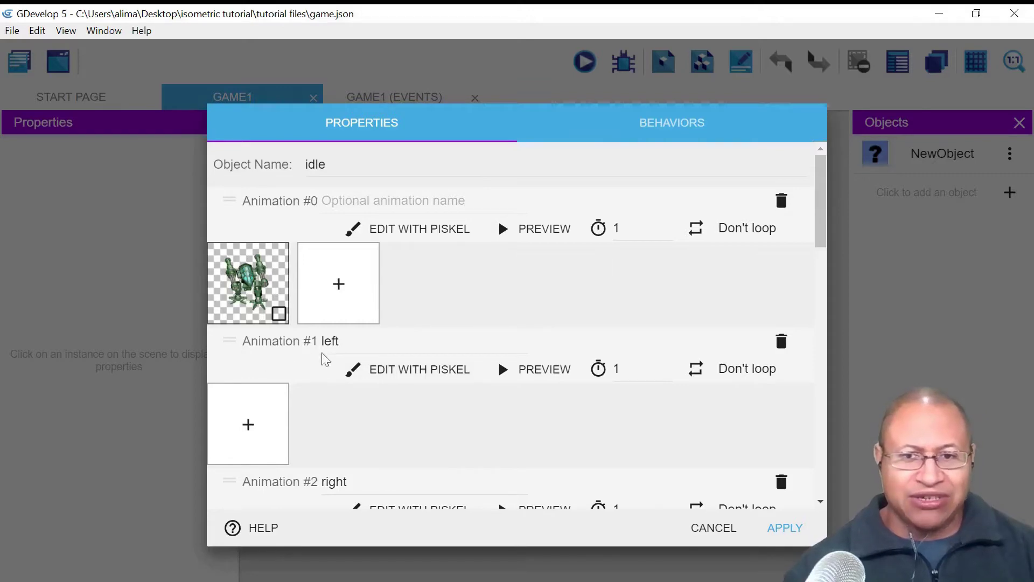
{"action": "left_click", "coordinate": [249, 428]}
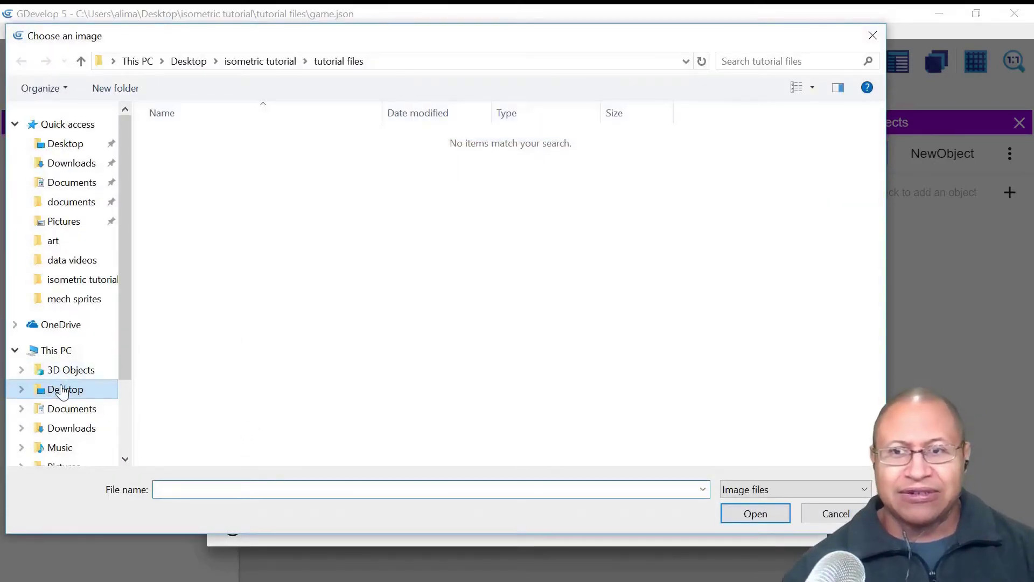
{"action": "left_click", "coordinate": [63, 390]}
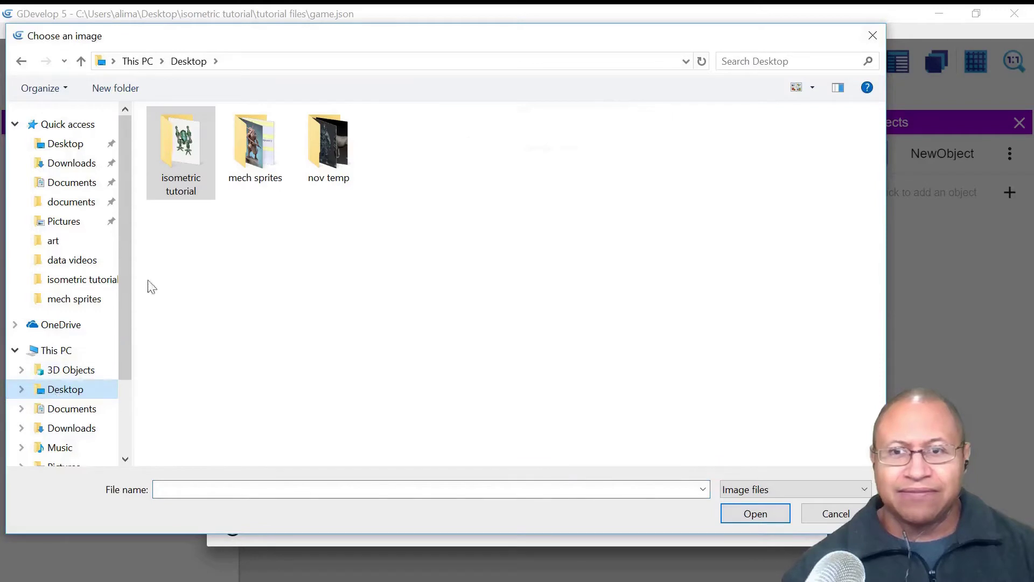
{"action": "double_click", "coordinate": [202, 160]}
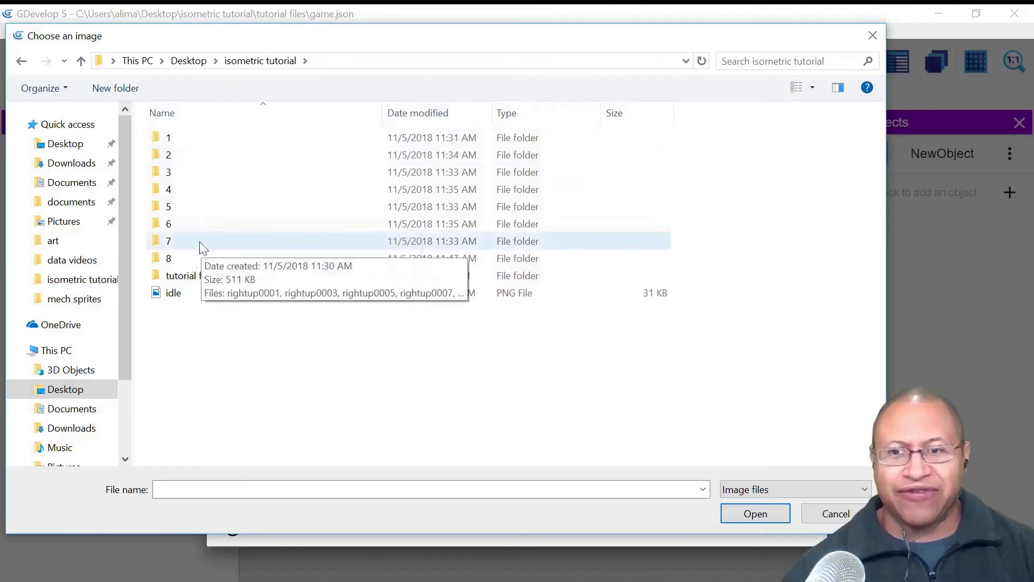
{"action": "double_click", "coordinate": [213, 139]}
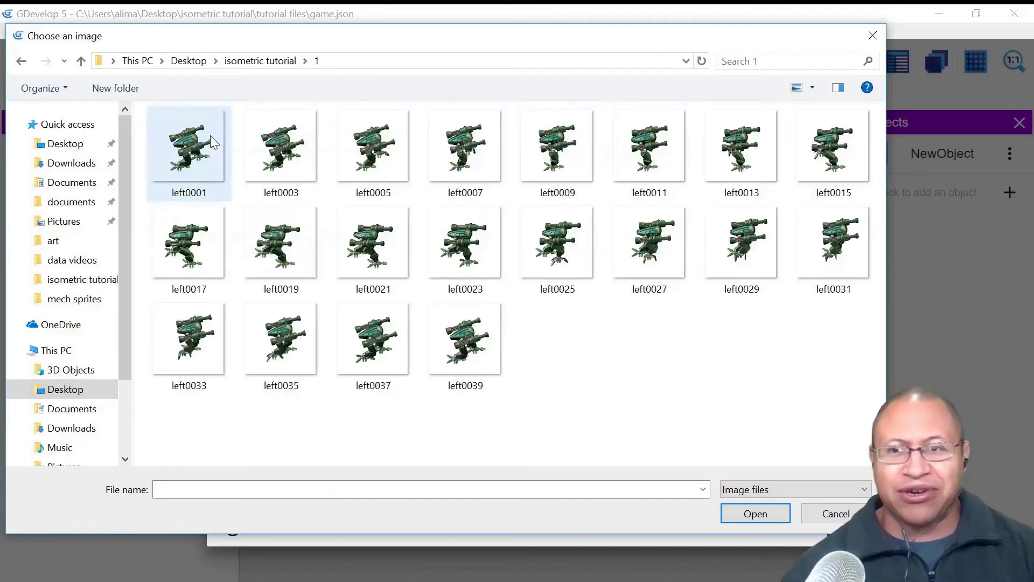
{"action": "key", "text": "ctrl+a"}
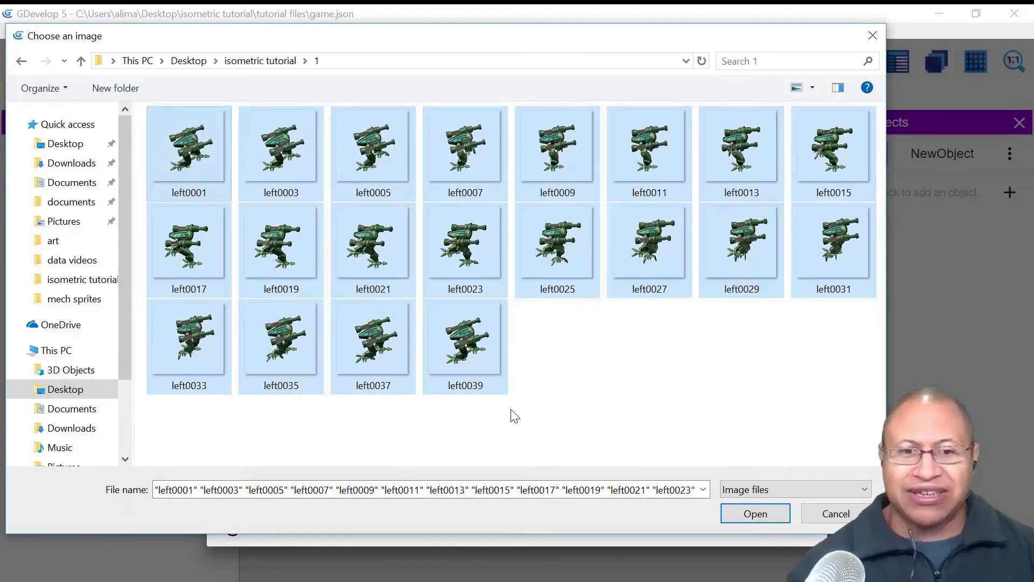
{"action": "left_click", "coordinate": [752, 514]}
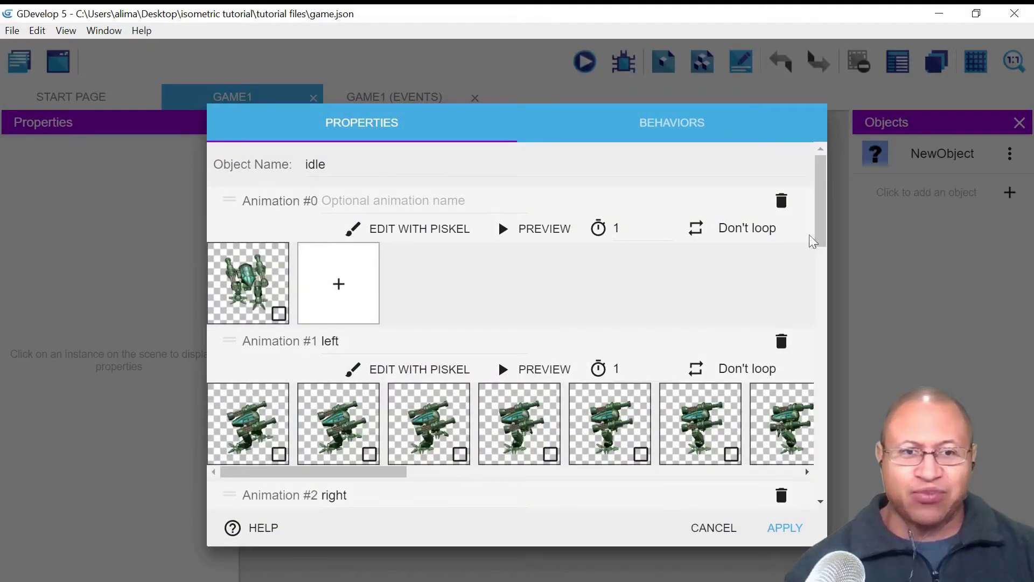
Add all images from folder 2 of the isometric tutorial folder, right0001 to right0039, as frames of the right animation.
{"action": "left_click_drag", "start_coordinate": [820, 219], "coordinate": [811, 263]}
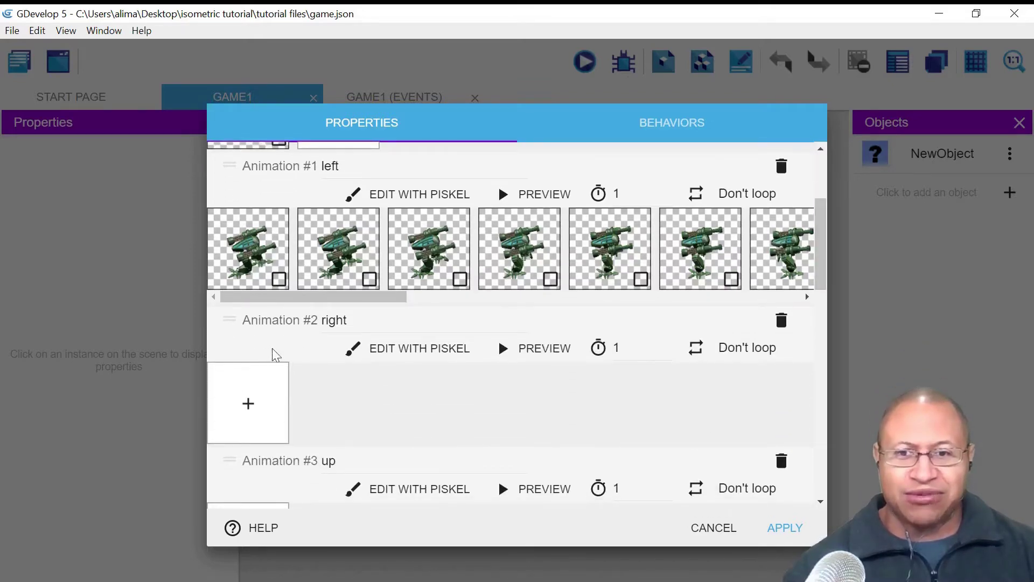
{"action": "left_click", "coordinate": [257, 404]}
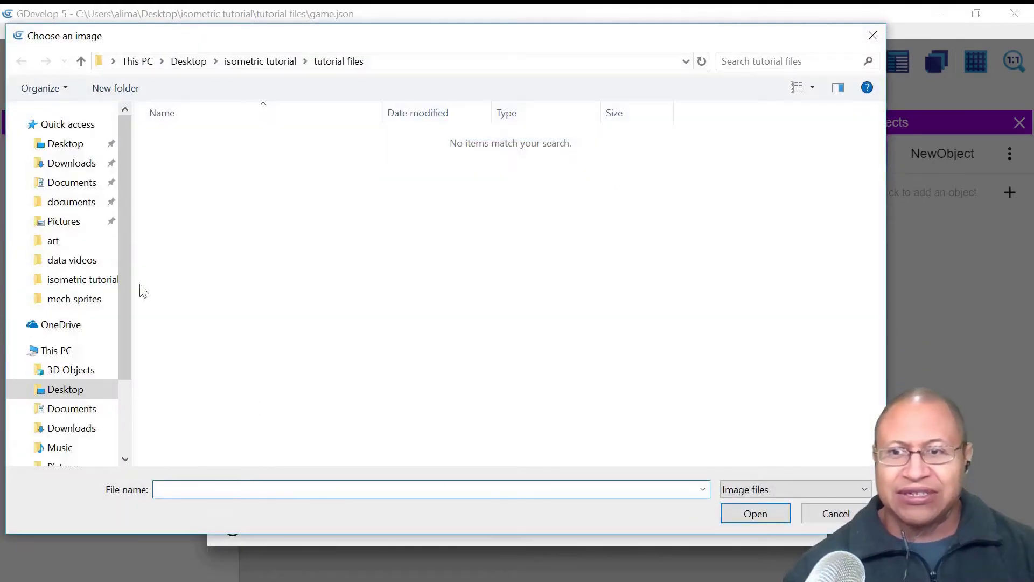
{"action": "left_click", "coordinate": [100, 280]}
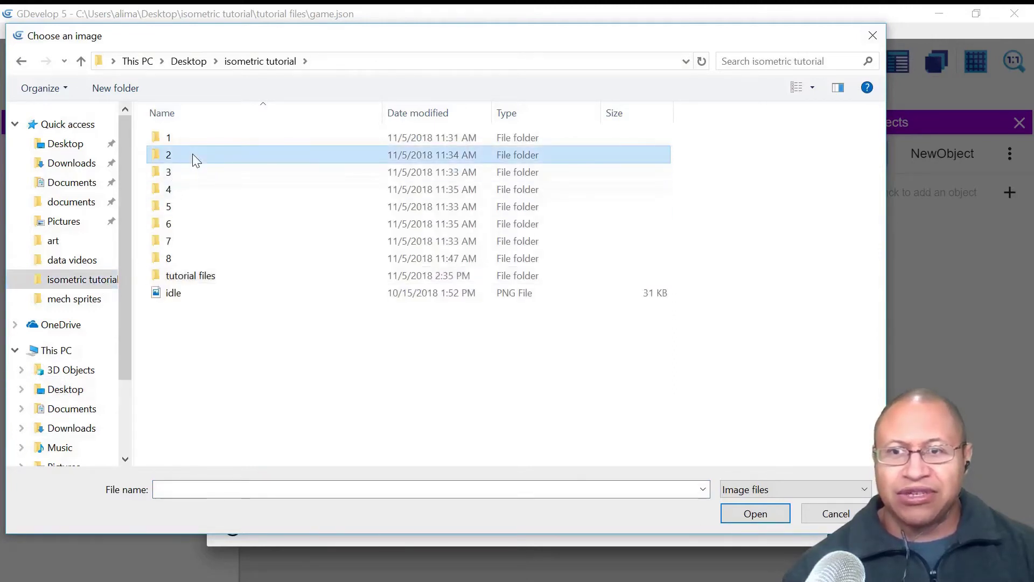
{"action": "double_click", "coordinate": [196, 156]}
{"action": "key", "text": "ctrl+a"}
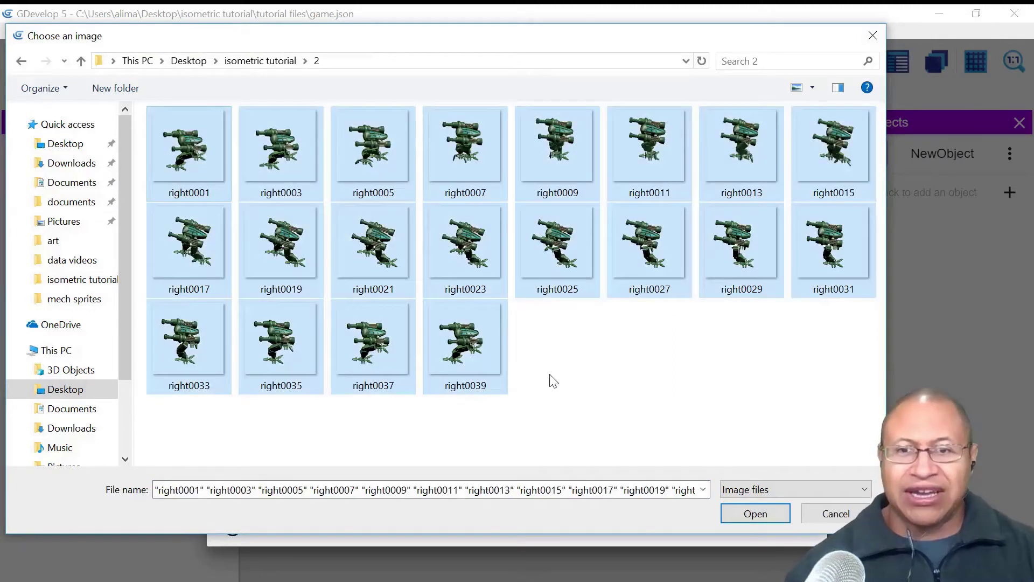
{"action": "left_click", "coordinate": [756, 514]}
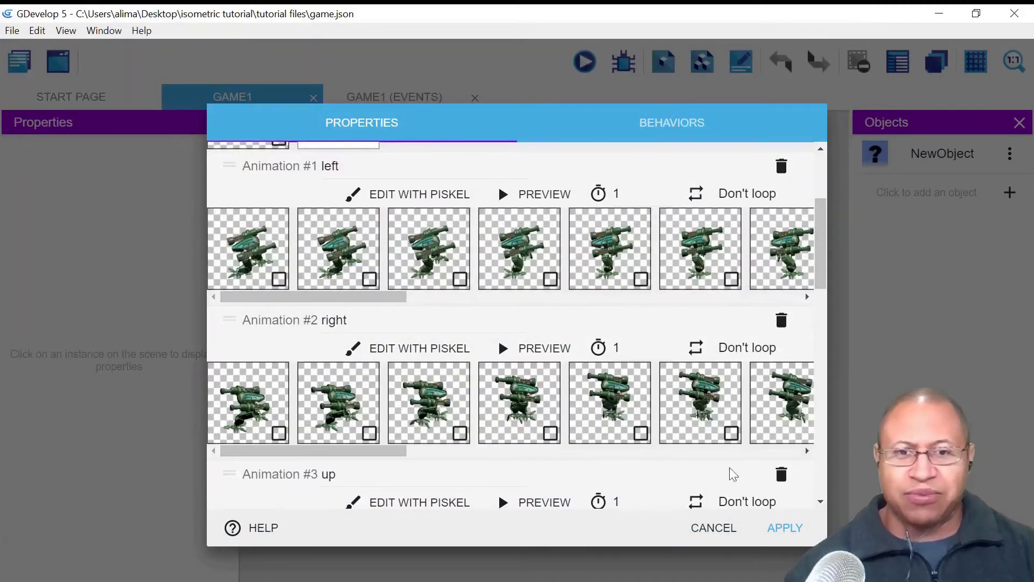
Add all images from folder 3 of the isometric tutorial folder, up0001 to up0039, as frames of the up animation.
{"action": "left_click_drag", "start_coordinate": [819, 244], "coordinate": [825, 302]}
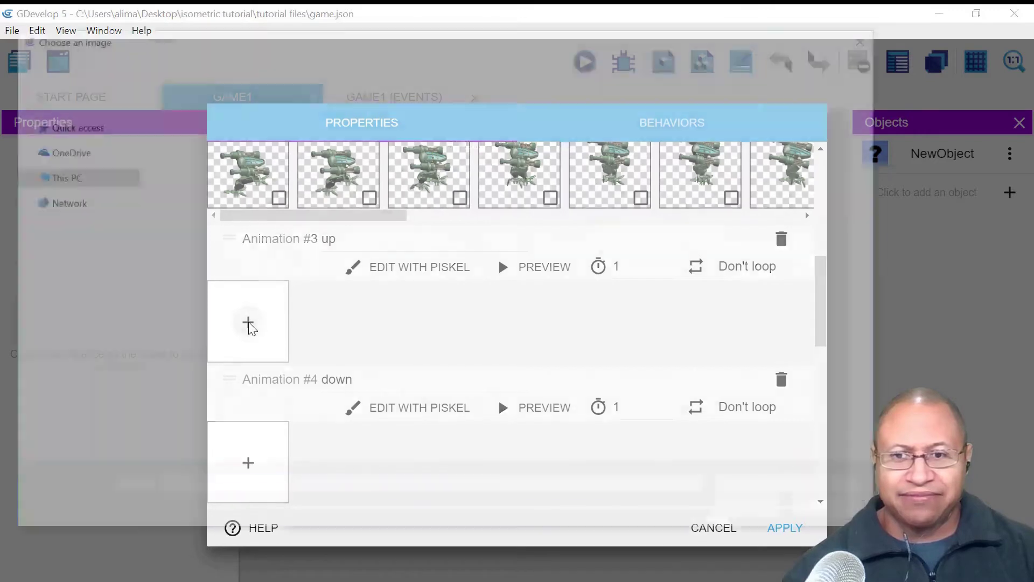
{"action": "left_click", "coordinate": [249, 324]}
{"action": "left_click", "coordinate": [101, 279]}
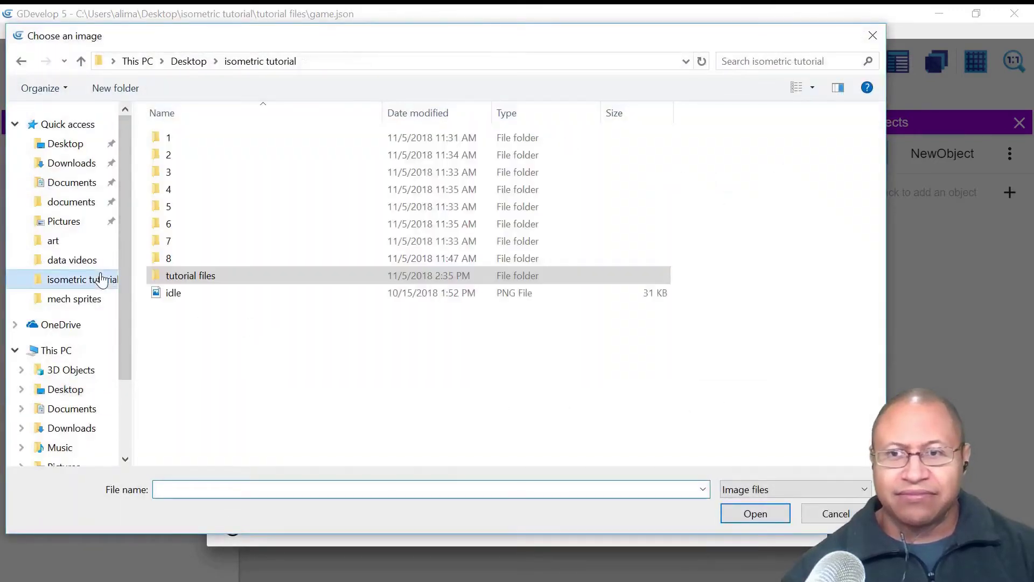
{"action": "double_click", "coordinate": [208, 172]}
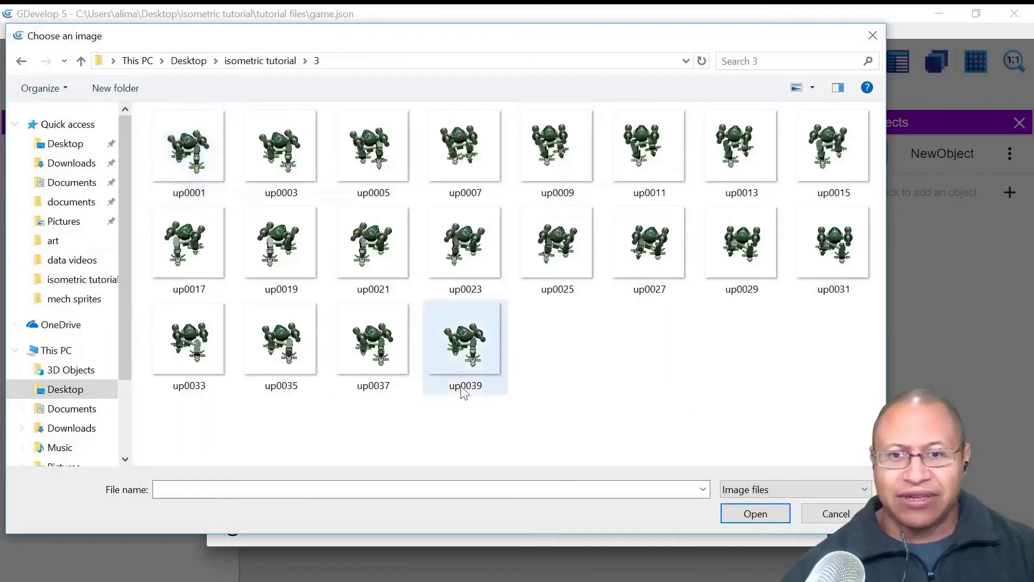
{"action": "key", "text": "ctrl+a"}
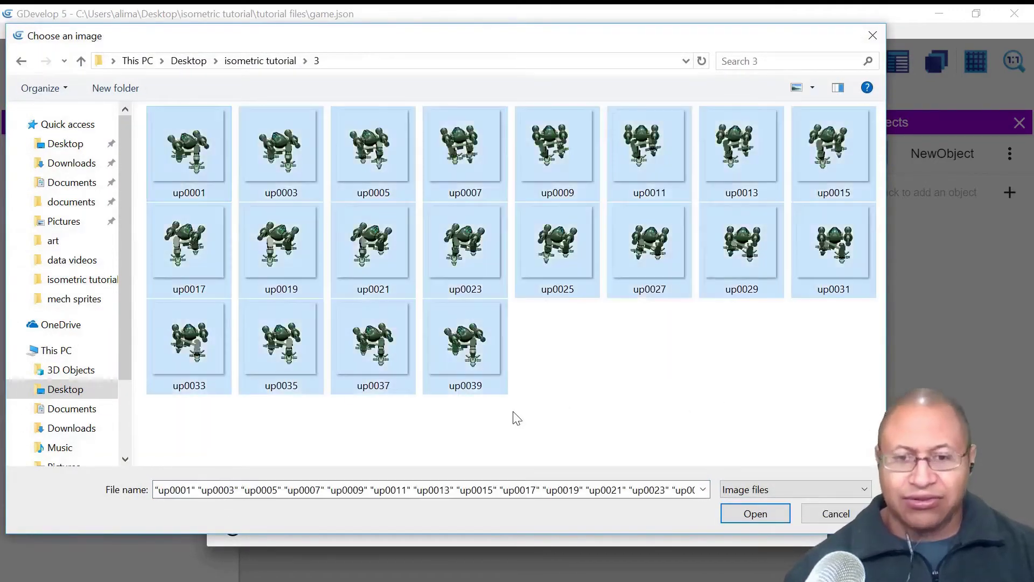
{"action": "left_click", "coordinate": [755, 514]}
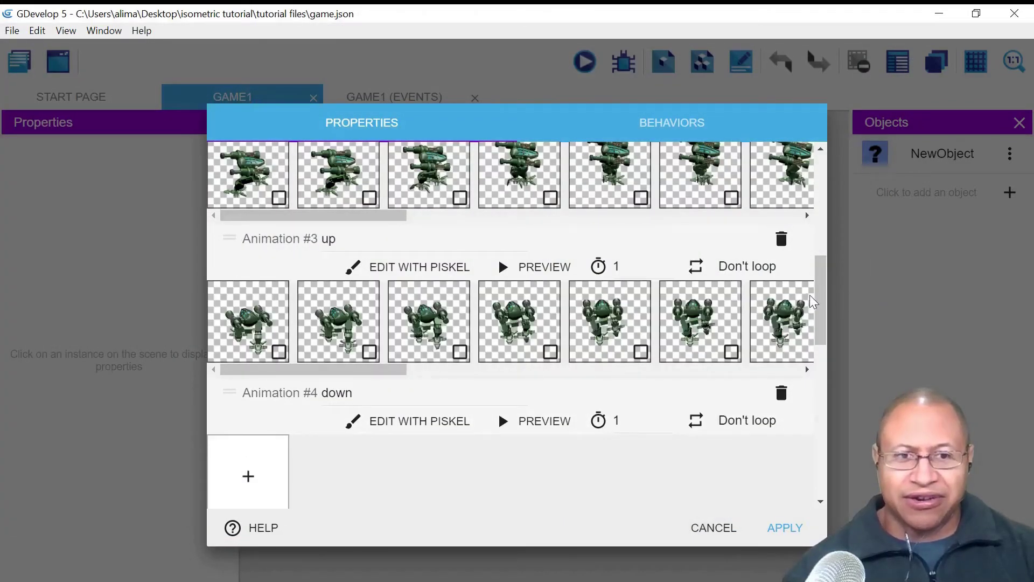
Add all images from folder 4 of the isometric tutorial folder, down0001 to down0039, as frames of the down animation.
{"action": "scroll", "coordinate": [811, 302], "scroll_direction": "down", "scroll_amount": 4}
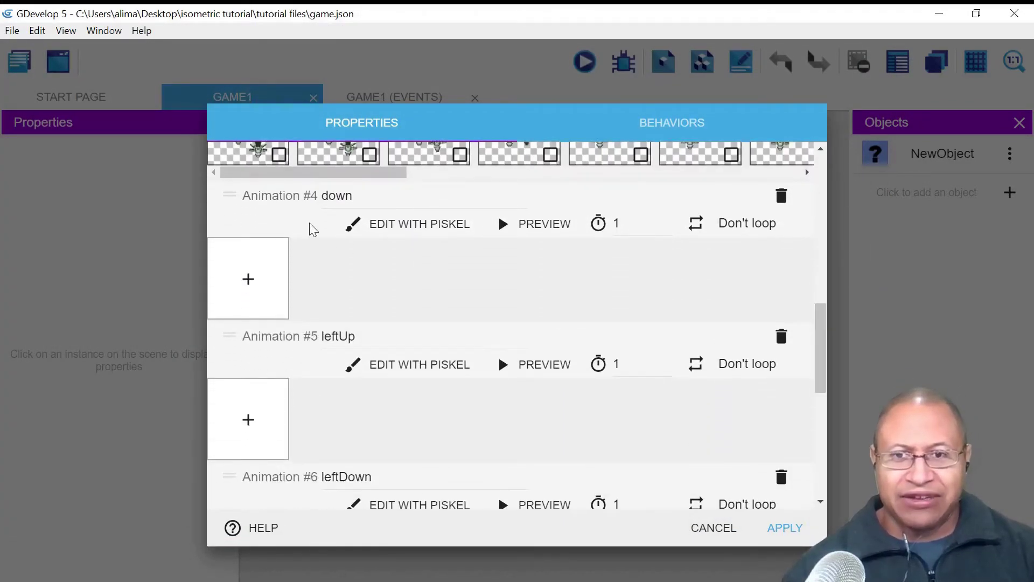
{"action": "left_click", "coordinate": [250, 280]}
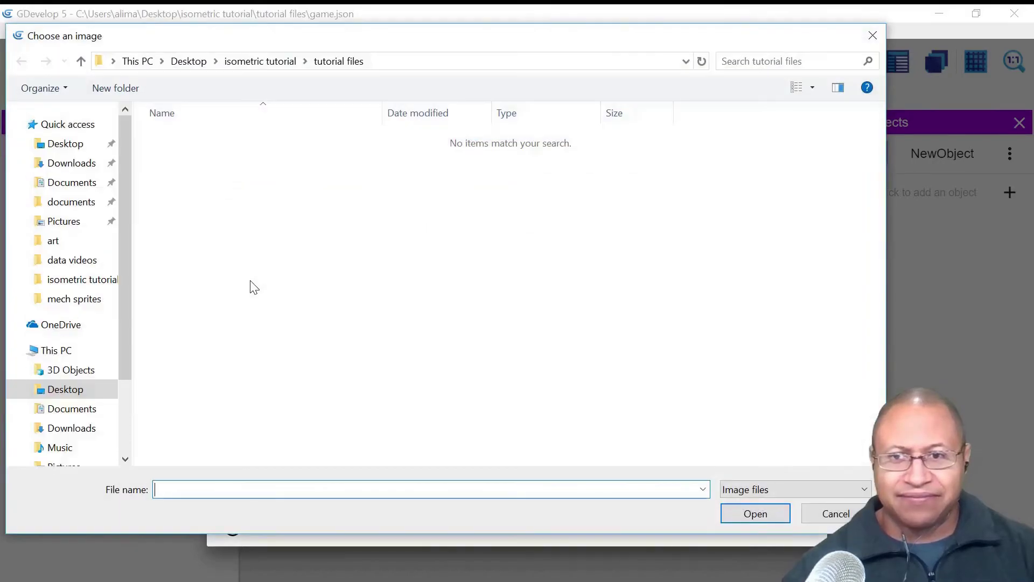
{"action": "left_click", "coordinate": [80, 279]}
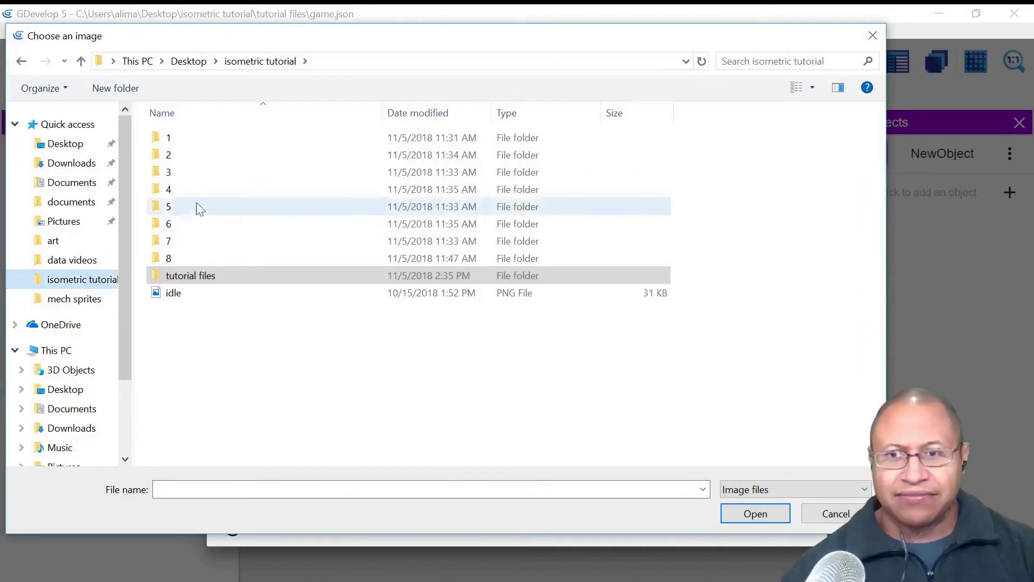
{"action": "double_click", "coordinate": [207, 193]}
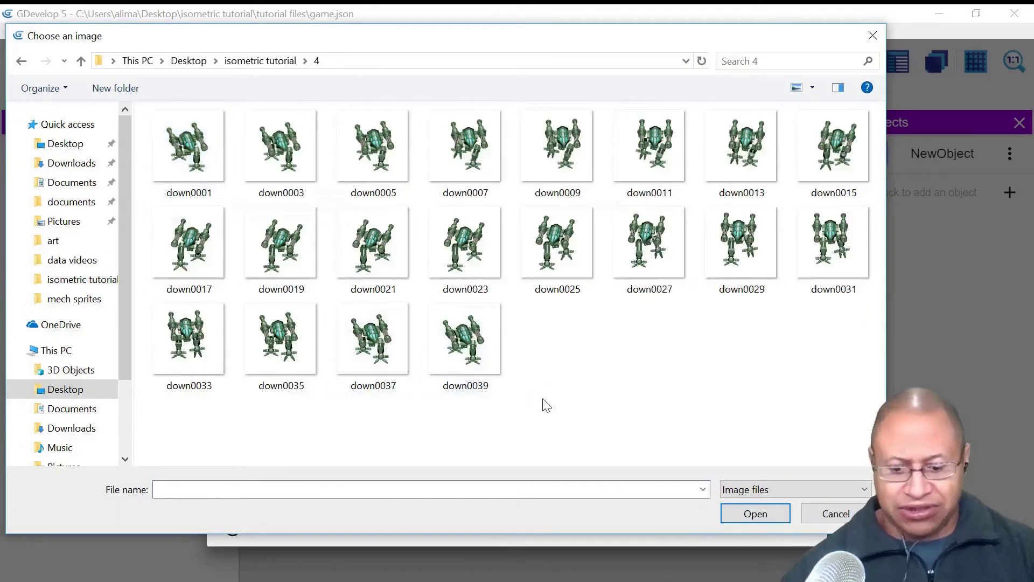
{"action": "key", "text": "ctrl+a"}
{"action": "left_click", "coordinate": [754, 513]}
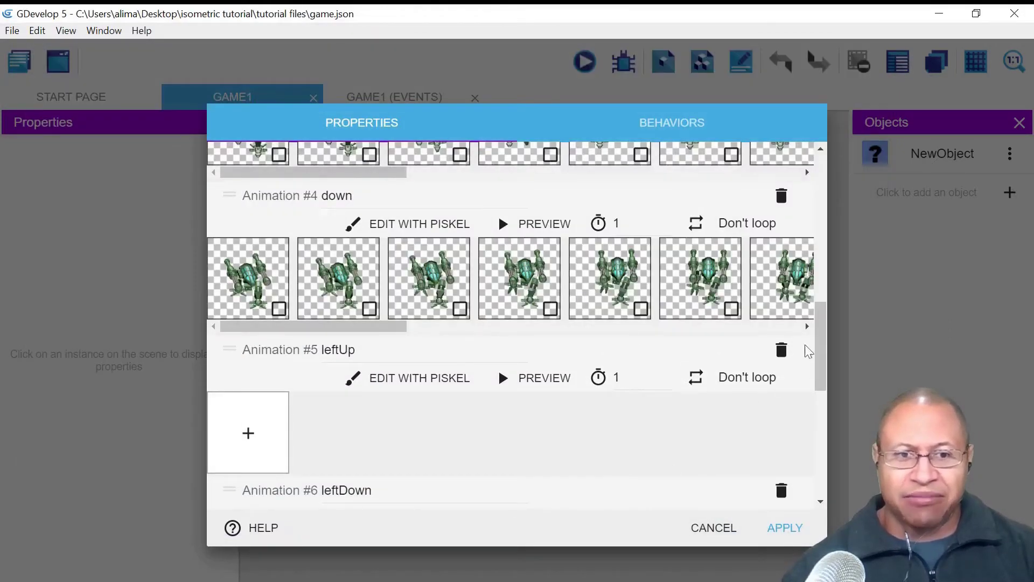
Add all images from folder 5 of the isometric tutorial folder, leftup0001 to leftup0039, as frames of the leftUp animation.
{"action": "left_click_drag", "start_coordinate": [820, 358], "coordinate": [815, 405]}
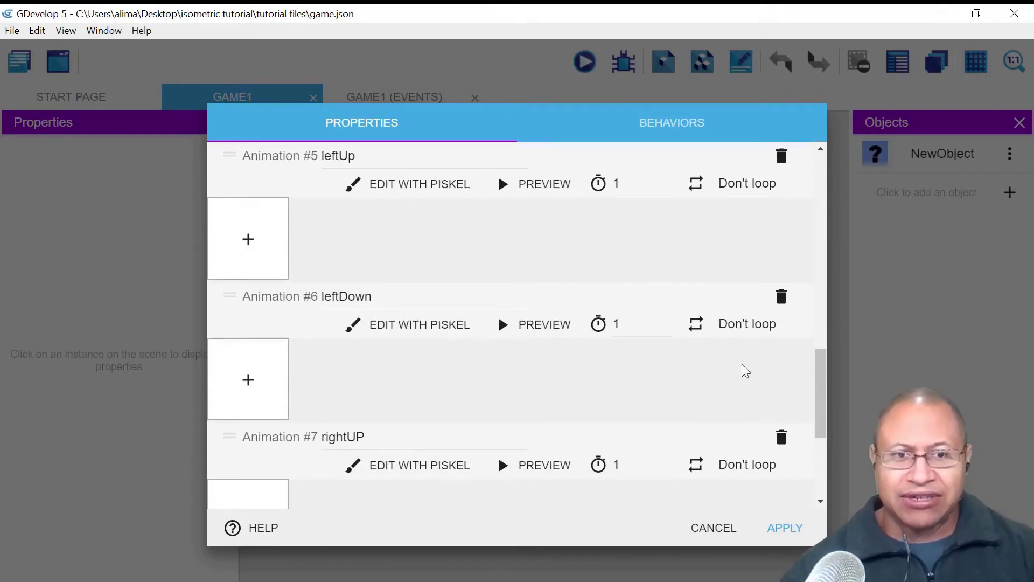
{"action": "mouse_move", "coordinate": [820, 394]}
{"action": "left_mouse_down"}
{"action": "mouse_move", "coordinate": [820, 356]}
{"action": "mouse_move", "coordinate": [817, 374]}
{"action": "left_mouse_up"}
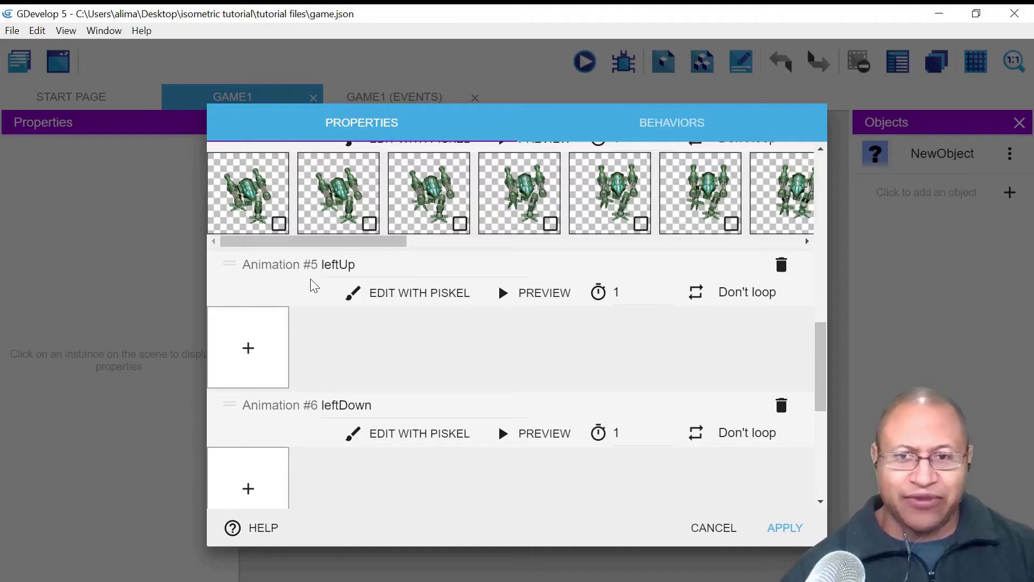
{"action": "left_click", "coordinate": [248, 353]}
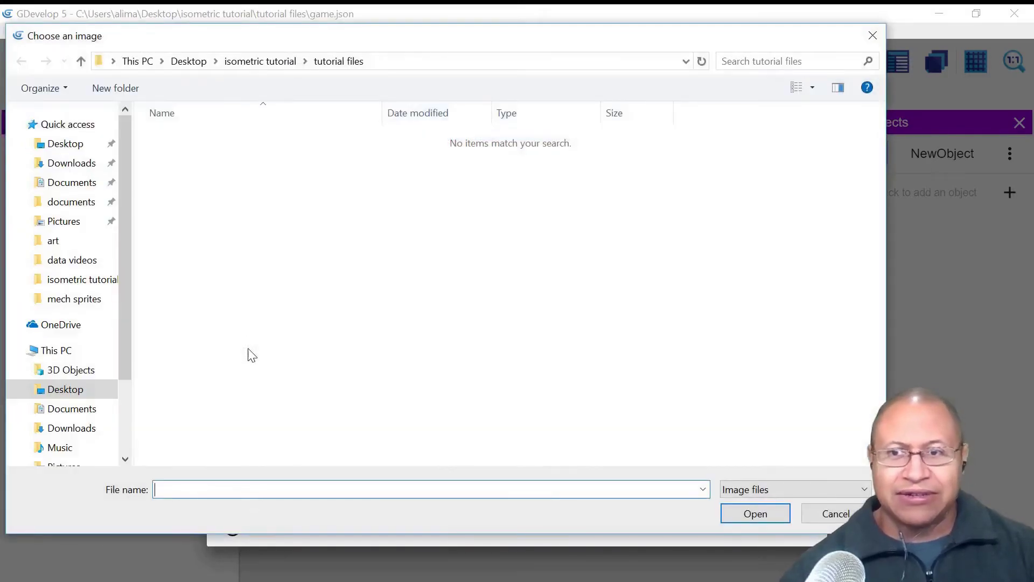
{"action": "left_click", "coordinate": [98, 280]}
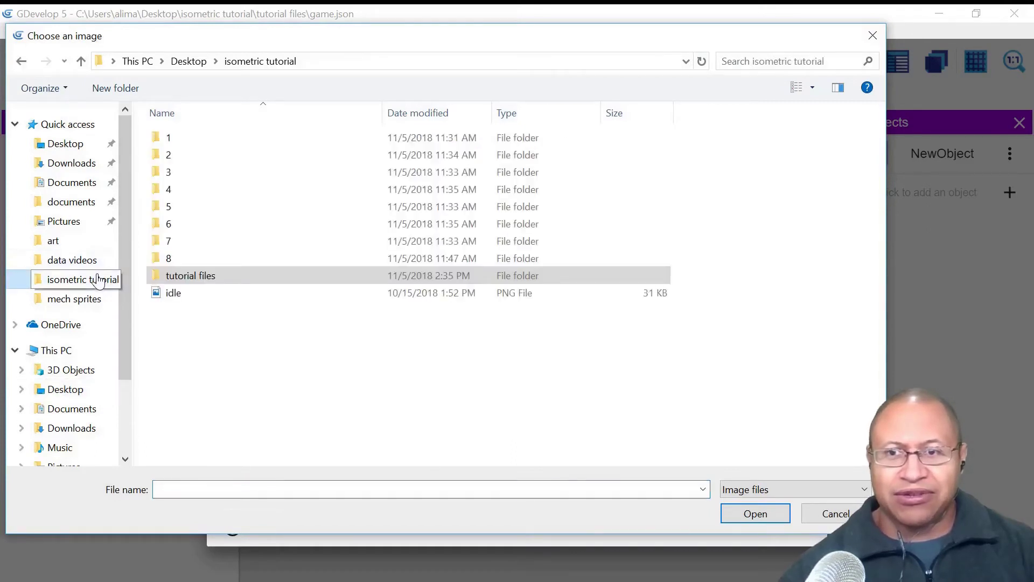
{"action": "double_click", "coordinate": [208, 209]}
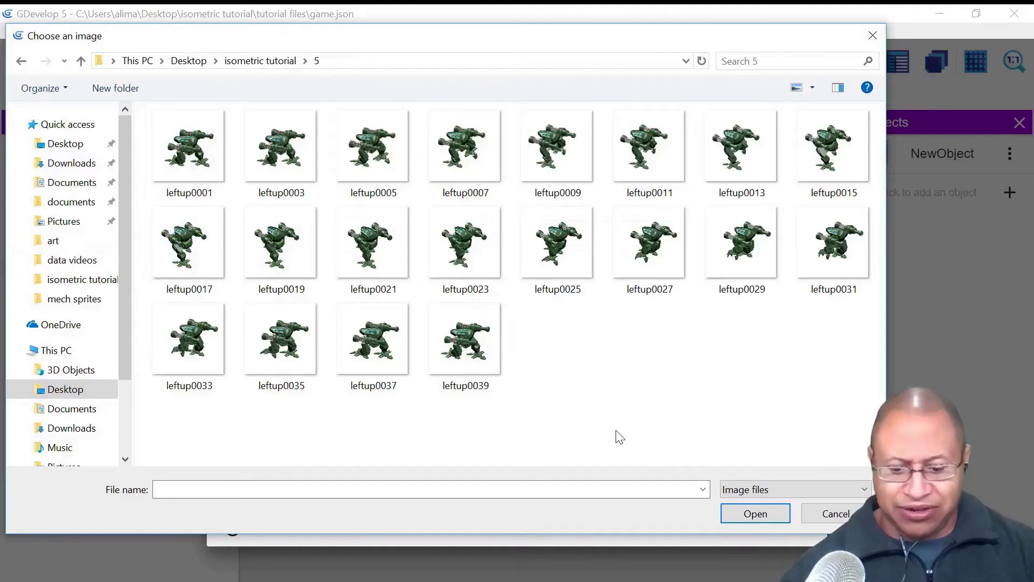
{"action": "key", "text": "ctrl+a"}
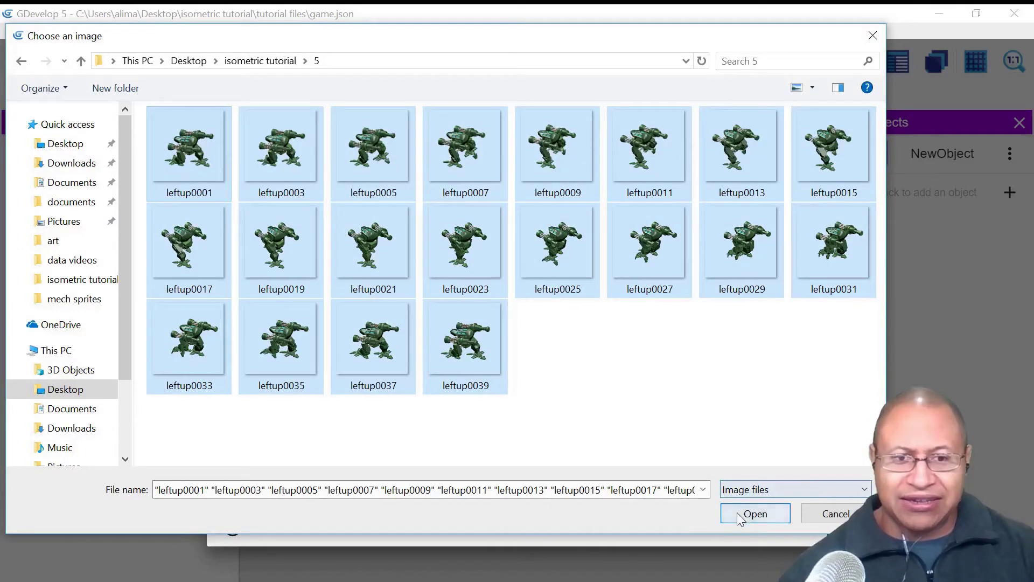
{"action": "left_click", "coordinate": [756, 514]}
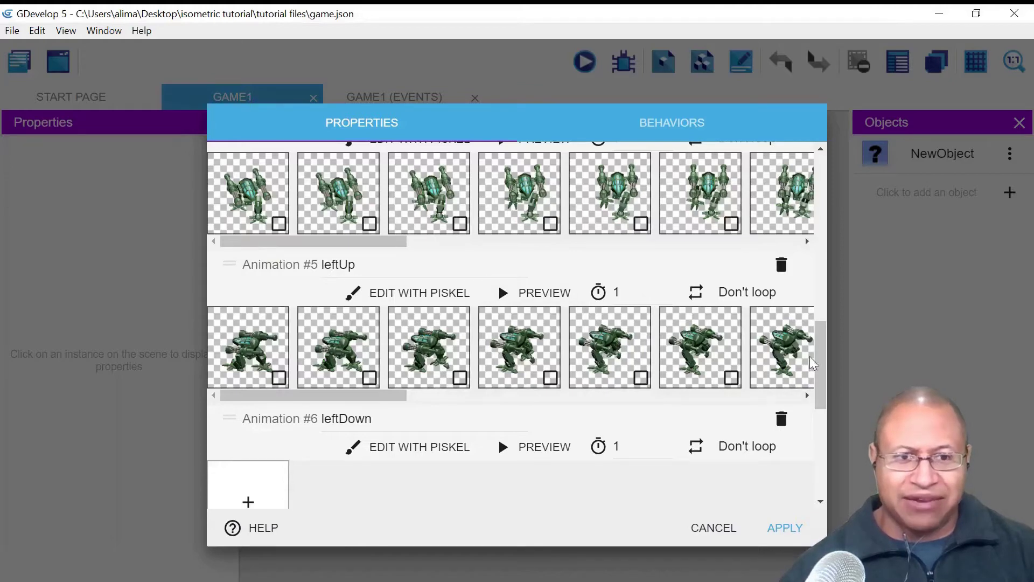
Add all images from folder 6 of the isometric tutorial folder, leftdown0001 to leftdown0039, as frames of the leftDown animation.
{"action": "left_click_drag", "start_coordinate": [828, 357], "coordinate": [823, 393]}
{"action": "left_click", "coordinate": [250, 351]}
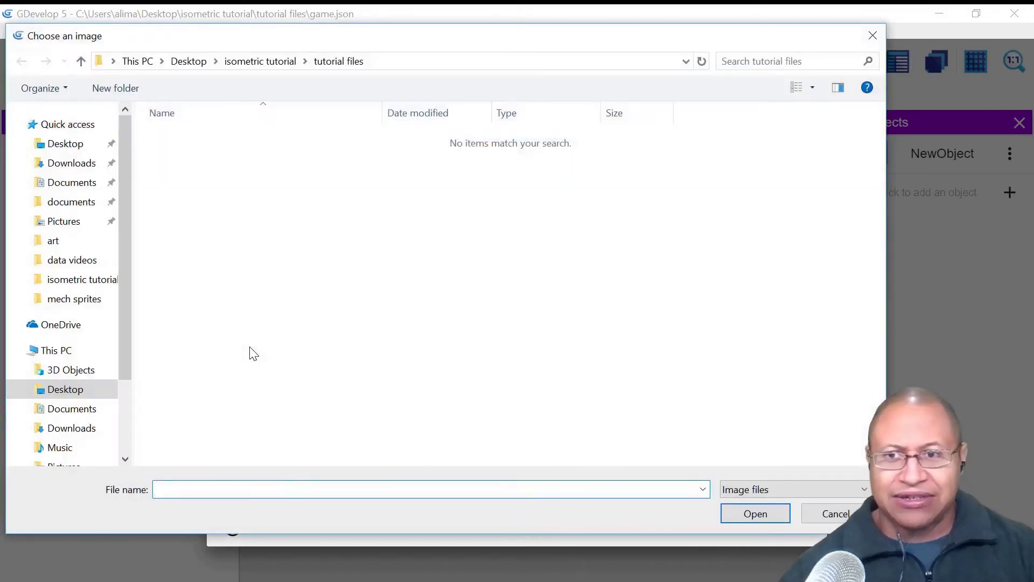
{"action": "left_click", "coordinate": [103, 280]}
{"action": "double_click", "coordinate": [227, 224]}
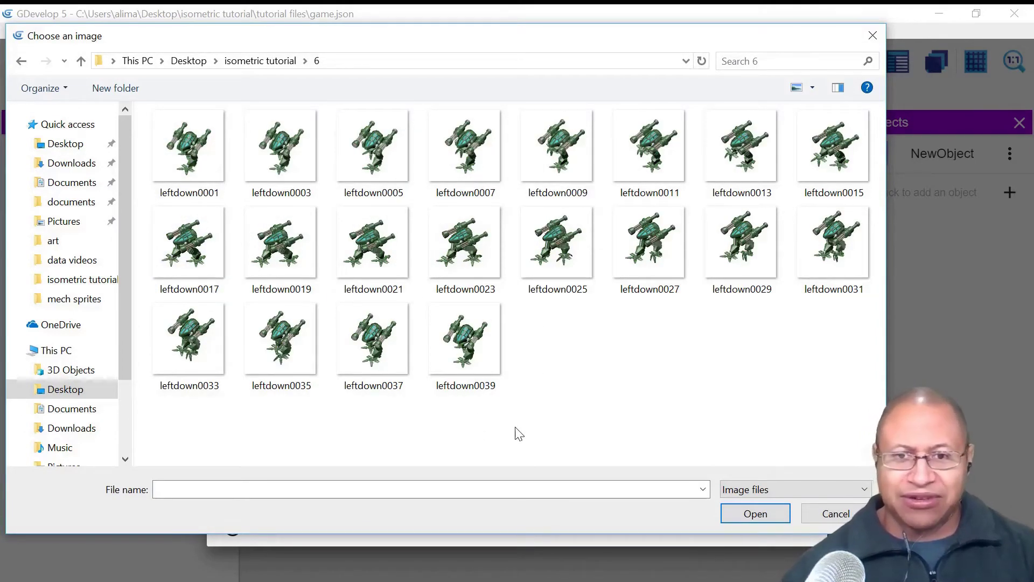
{"action": "key", "text": "ctrl+a"}
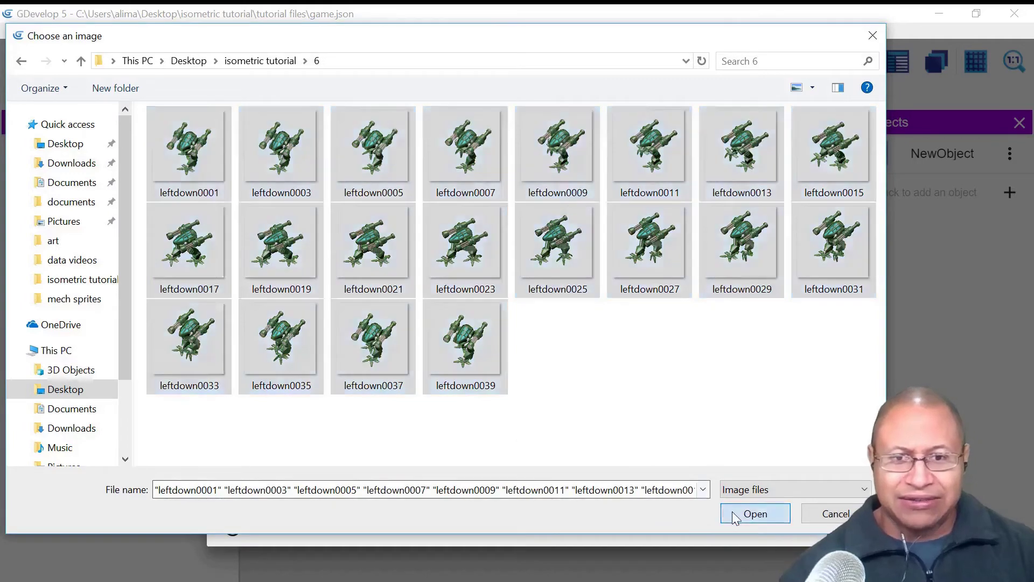
{"action": "left_click", "coordinate": [752, 513]}
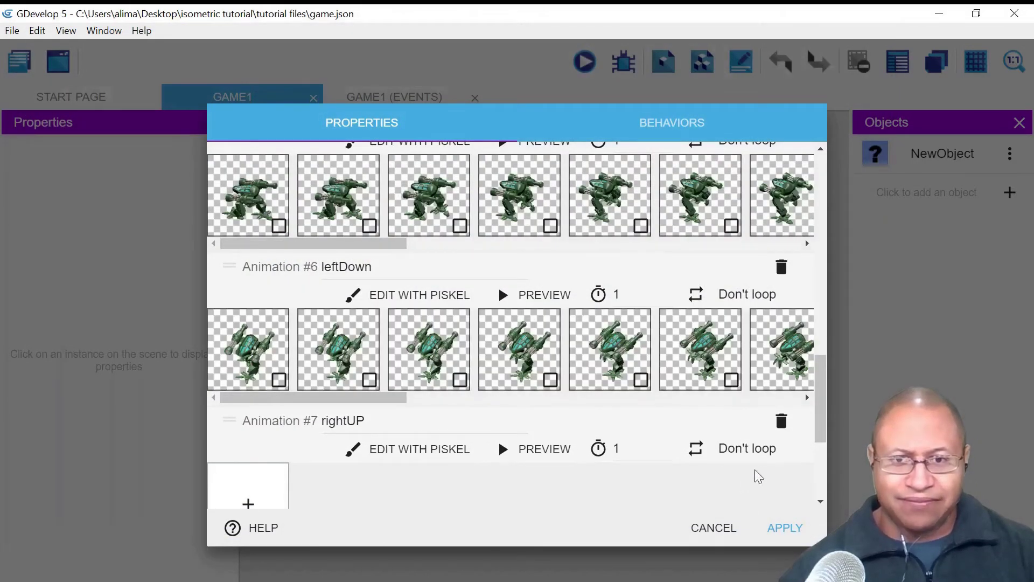
Add all images from folder 7 of the isometric tutorial folder, rightup0001 to rightup0039, as frames of the rightUP animation.
{"action": "left_click_drag", "start_coordinate": [823, 414], "coordinate": [818, 452]}
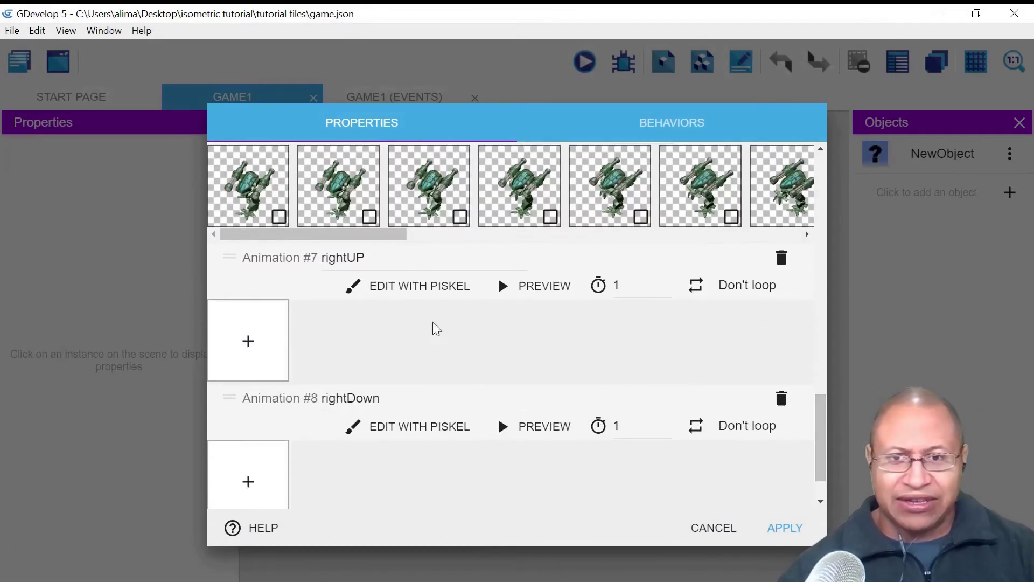
{"action": "left_click", "coordinate": [249, 343]}
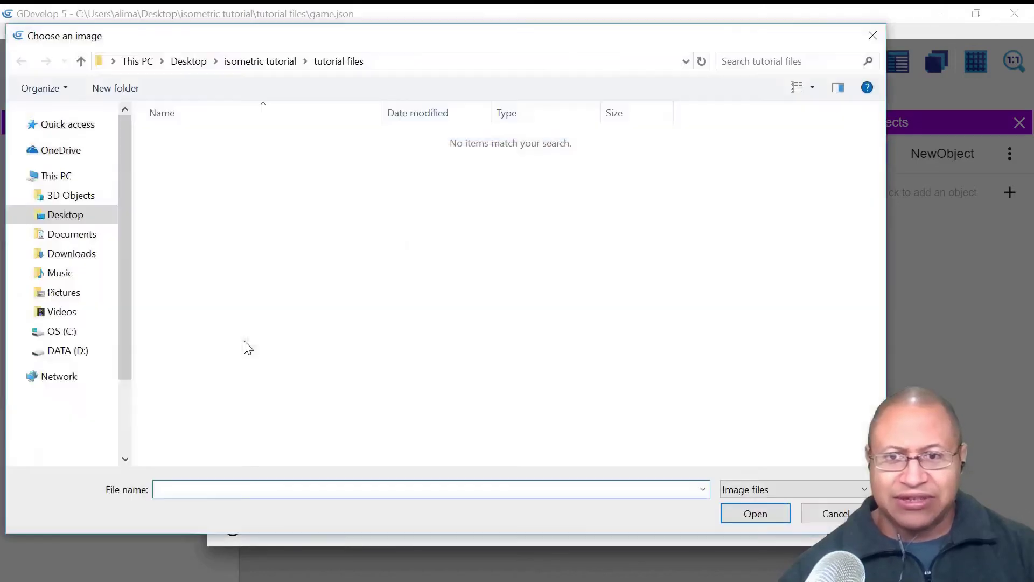
{"action": "left_click", "coordinate": [104, 281]}
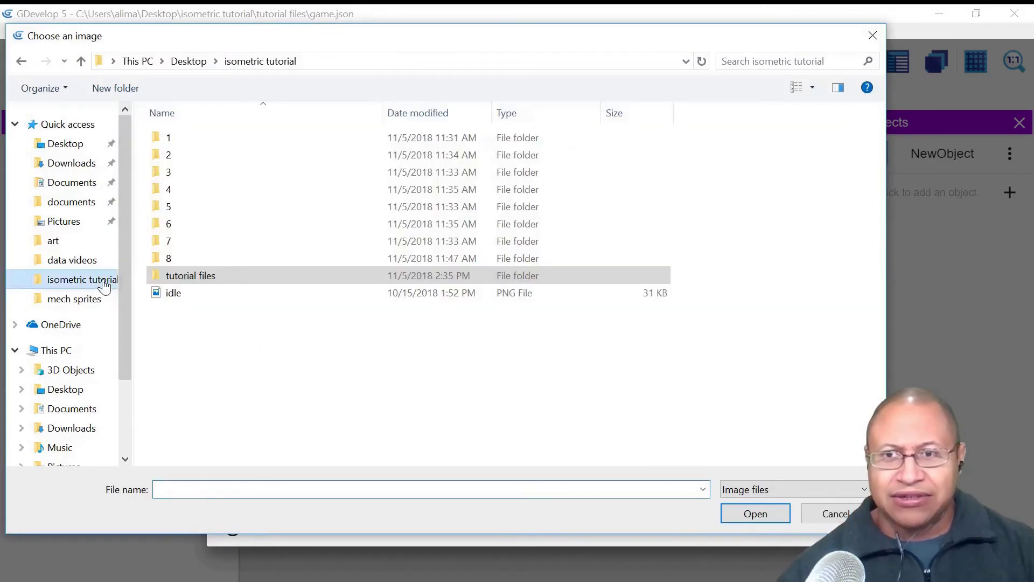
{"action": "left_click", "coordinate": [203, 242]}
{"action": "double_click", "coordinate": [205, 244]}
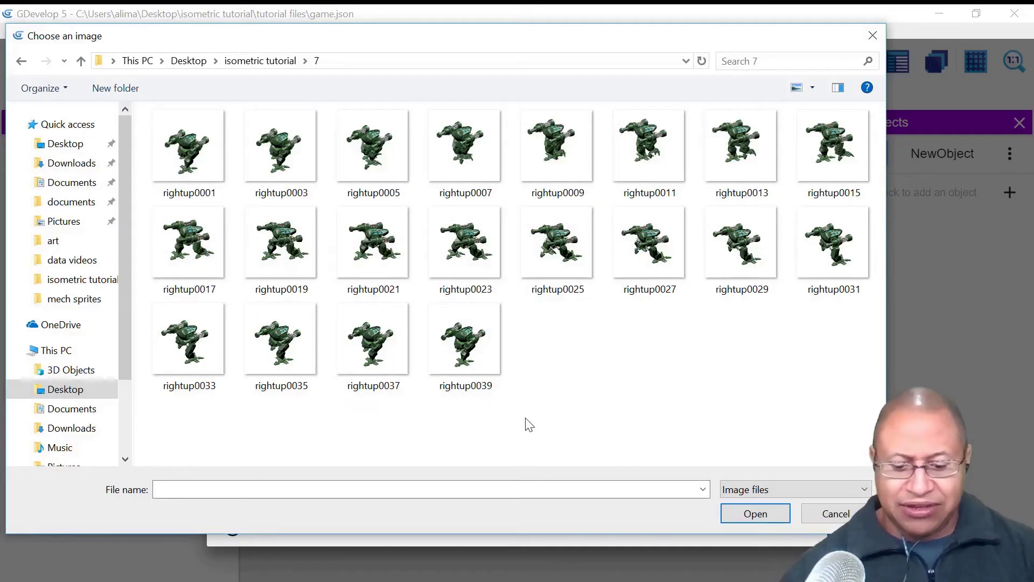
{"action": "key", "text": "ctrl+a"}
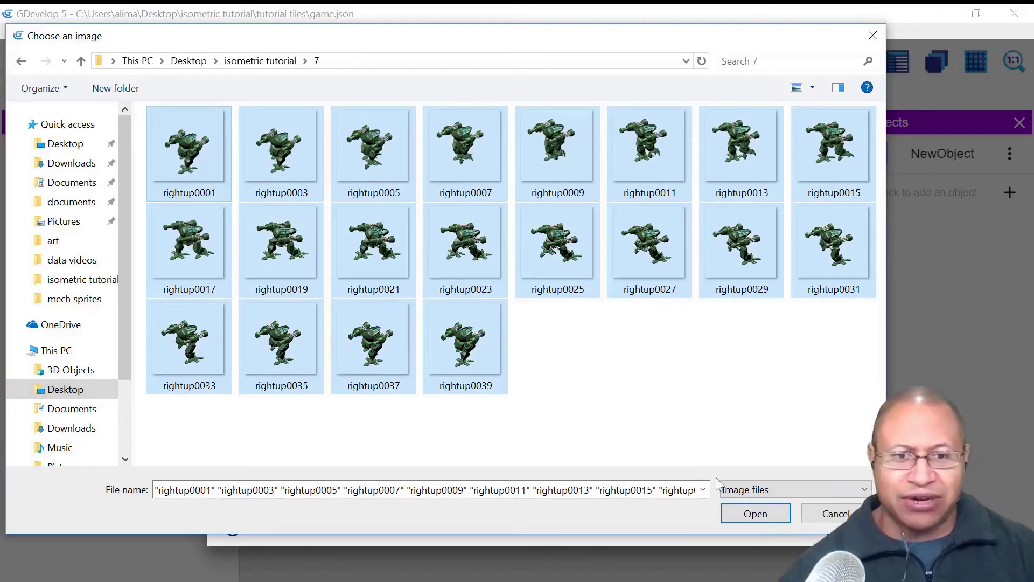
{"action": "left_click", "coordinate": [731, 515]}
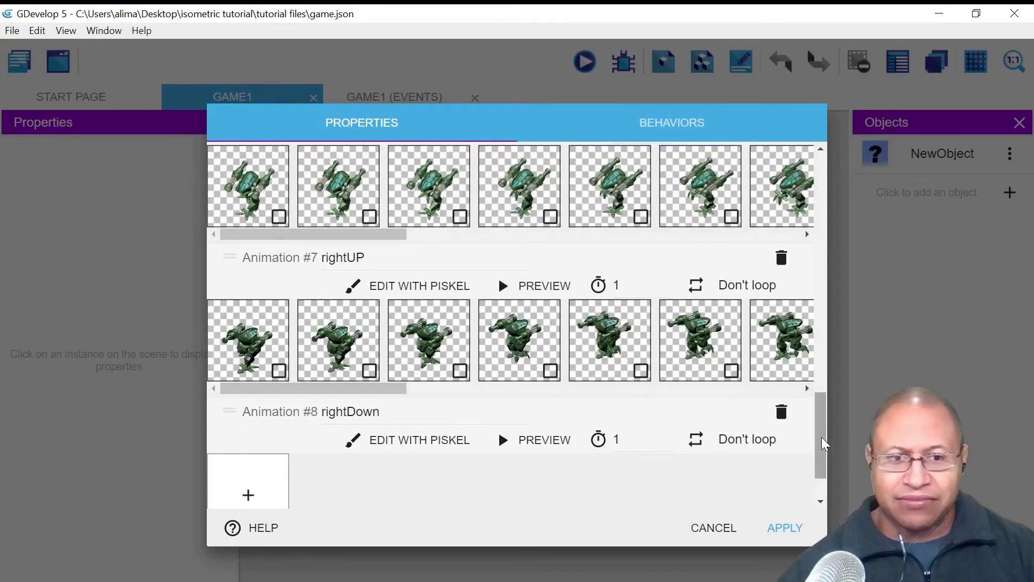
Add all images from folder 8 of the isometric tutorial folder, rightdown0001 to rightdown0039, as frames of the rightDown animation.
{"action": "scroll", "coordinate": [817, 444], "scroll_direction": "down", "scroll_amount": 2}
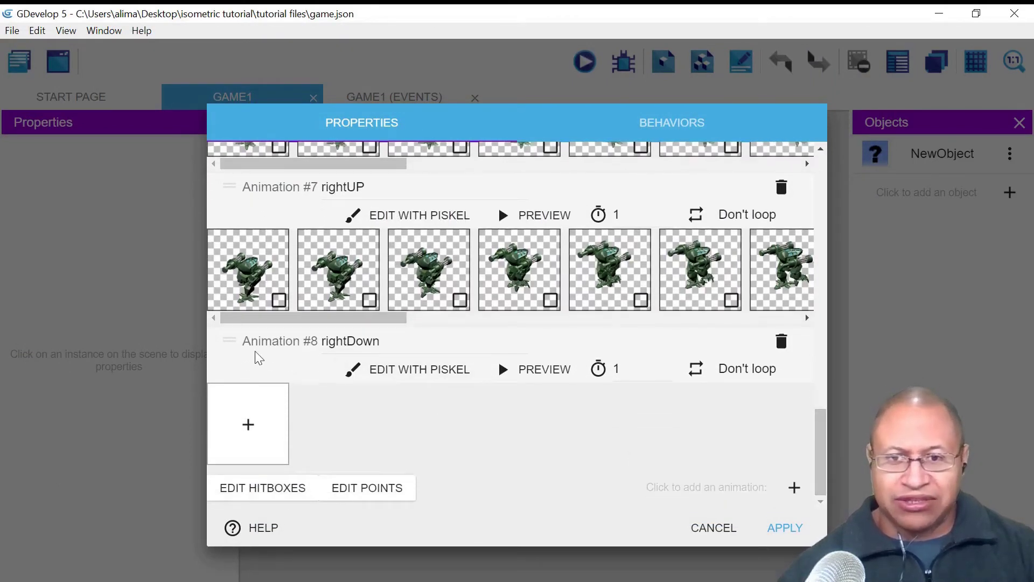
{"action": "left_click", "coordinate": [247, 424]}
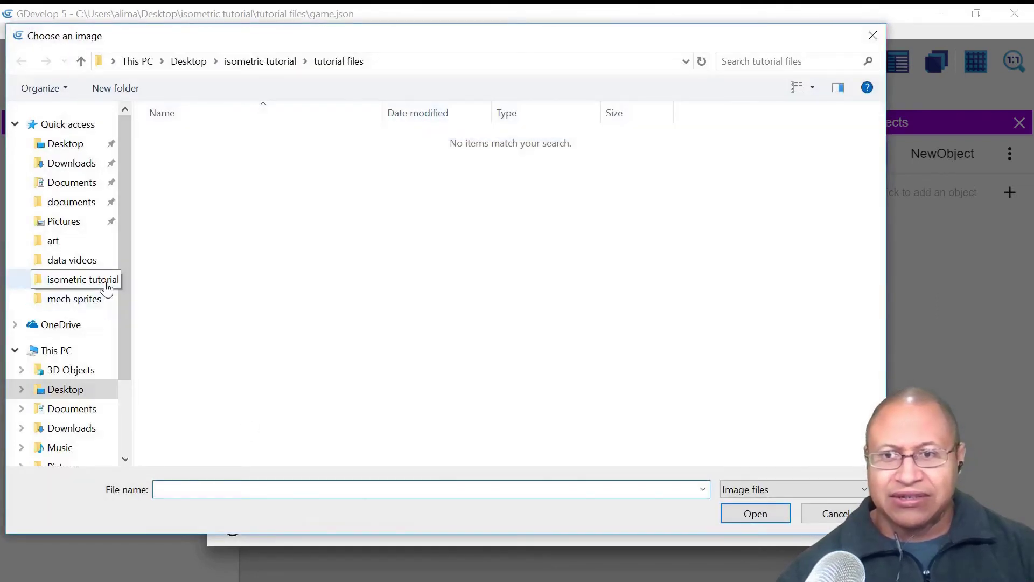
{"action": "left_click", "coordinate": [106, 281]}
{"action": "left_click", "coordinate": [216, 262]}
{"action": "double_click", "coordinate": [216, 262]}
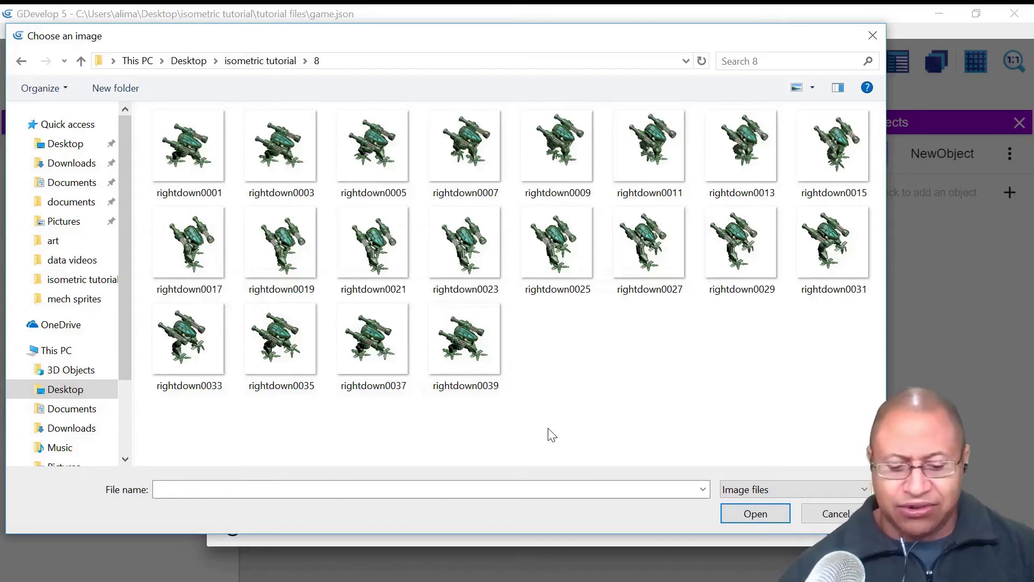
{"action": "key", "text": "ctrl+a"}
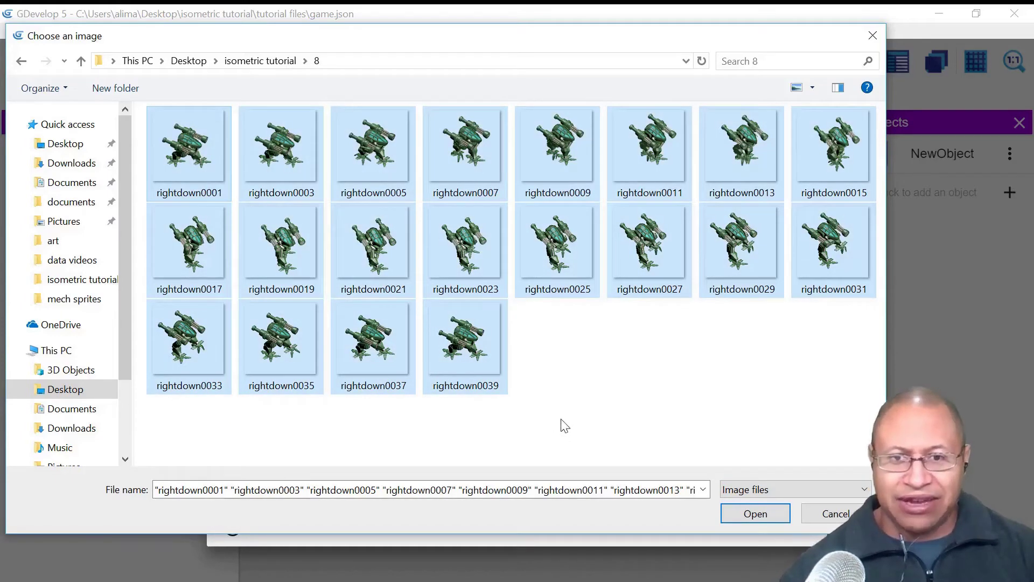
{"action": "left_click", "coordinate": [741, 515]}
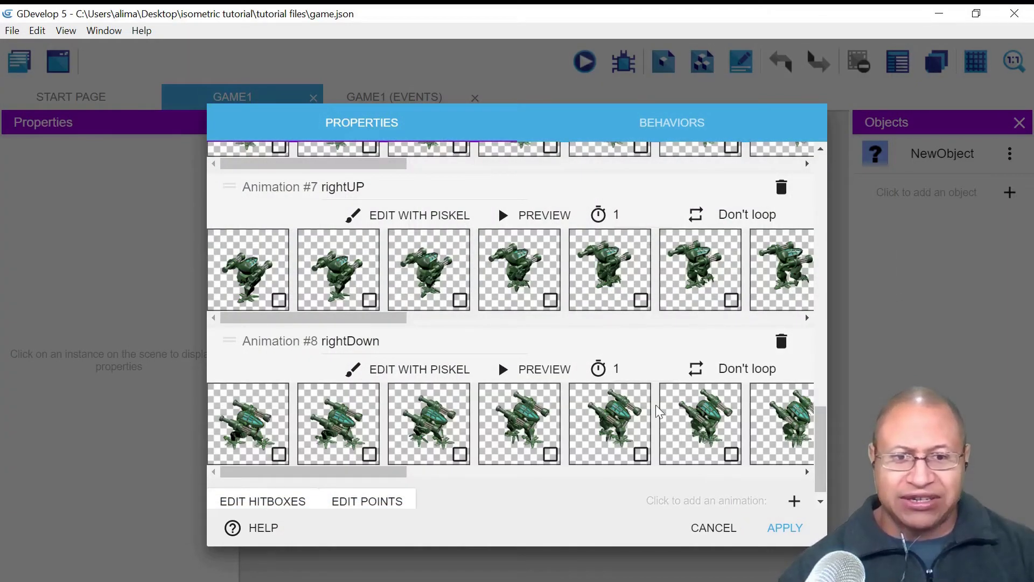
Apply the sprite object's animation changes and save the project.
{"action": "left_click", "coordinate": [782, 527]}
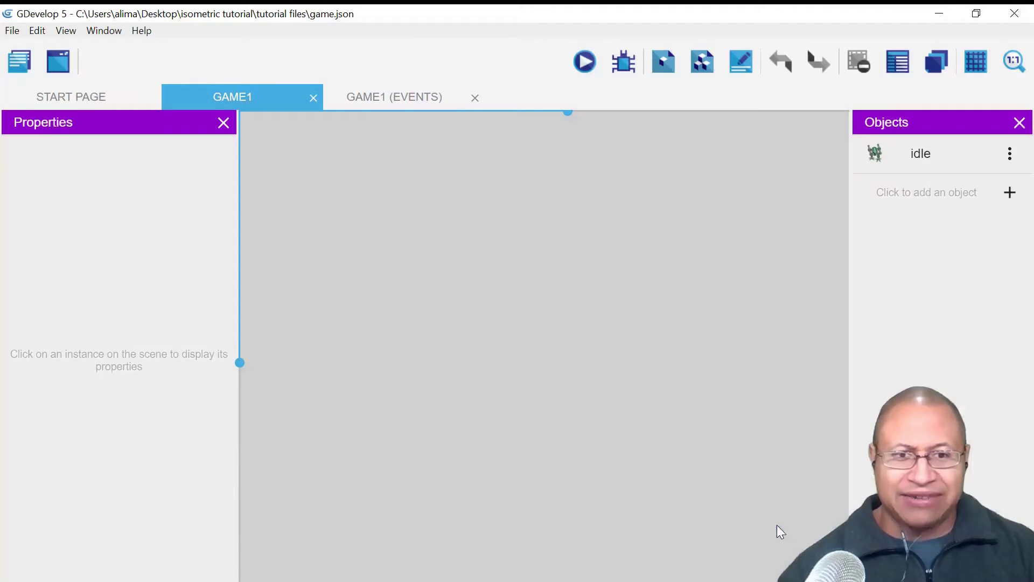
{"action": "left_click", "coordinate": [13, 31]}
{"action": "left_click", "coordinate": [54, 103]}
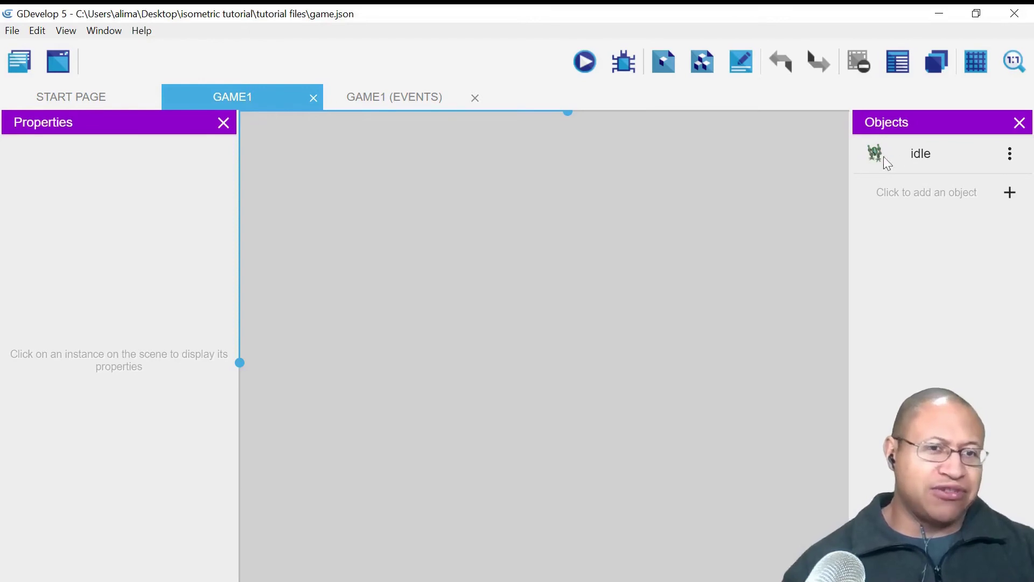
Place an instance of the idle object inside the game1 scene, slightly below the centre of the game window frame.
{"action": "left_click_drag", "start_coordinate": [906, 154], "coordinate": [428, 299]}
{"action": "scroll", "coordinate": [706, 310], "scroll_direction": "down", "scroll_amount": 3}
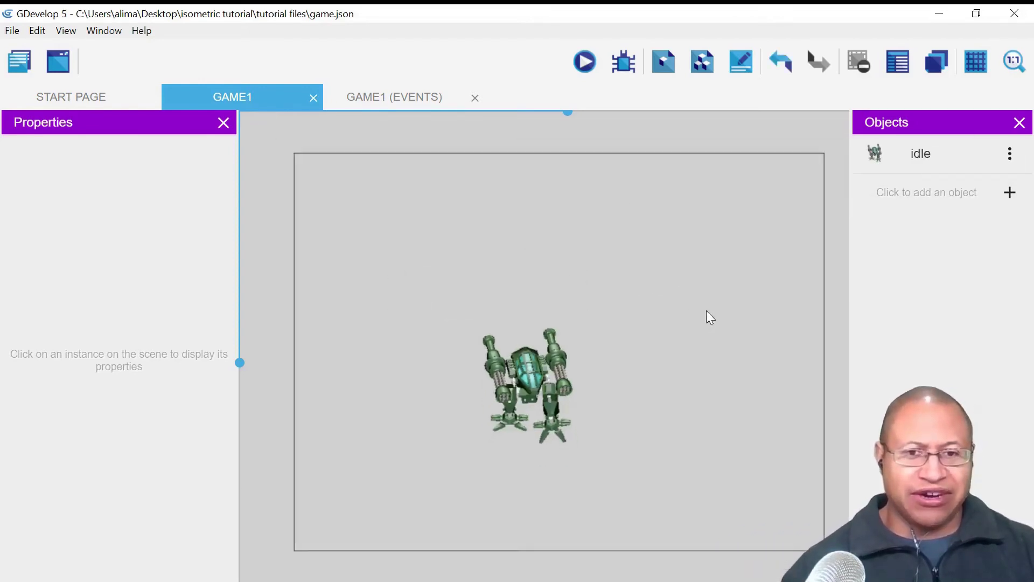
Shrink the idle instance in the scene to 185 by 185 and move it lower in the game window frame, to about X 254, Y 339.
{"action": "scroll", "coordinate": [707, 310], "scroll_direction": "down", "scroll_amount": 1}
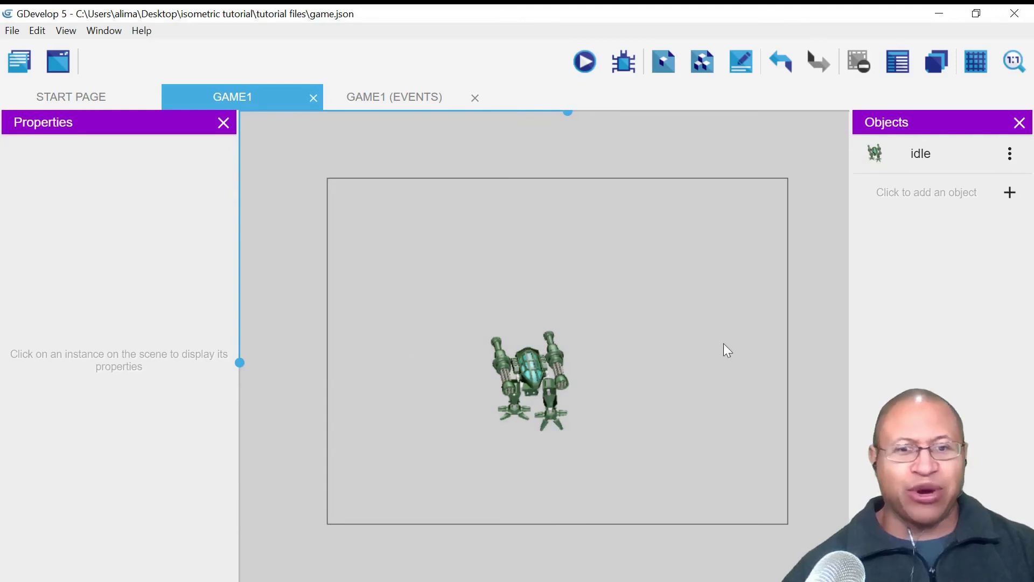
{"action": "left_click", "coordinate": [560, 404]}
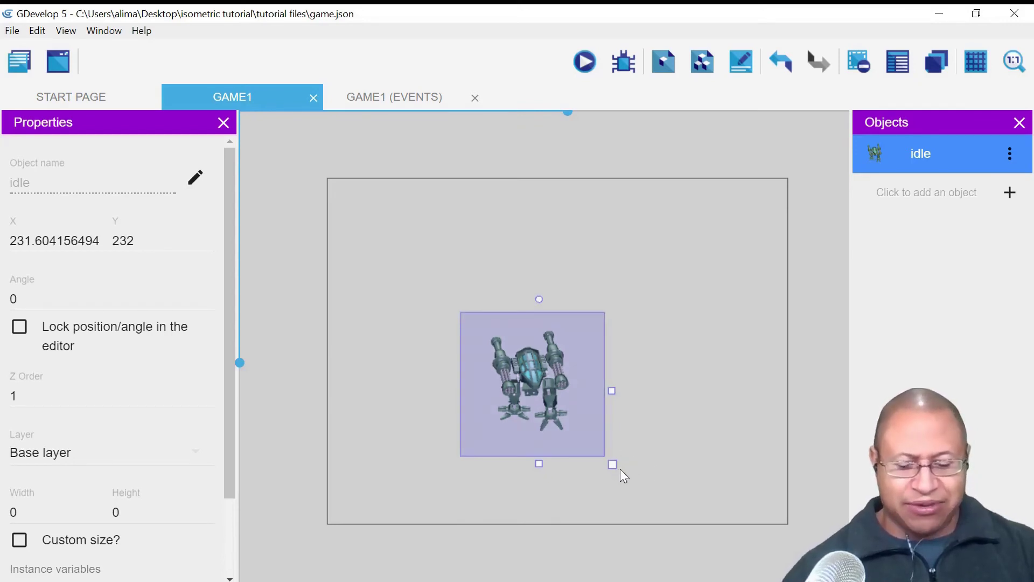
{"action": "left_click_drag", "start_coordinate": [615, 466], "coordinate": [578, 431]}
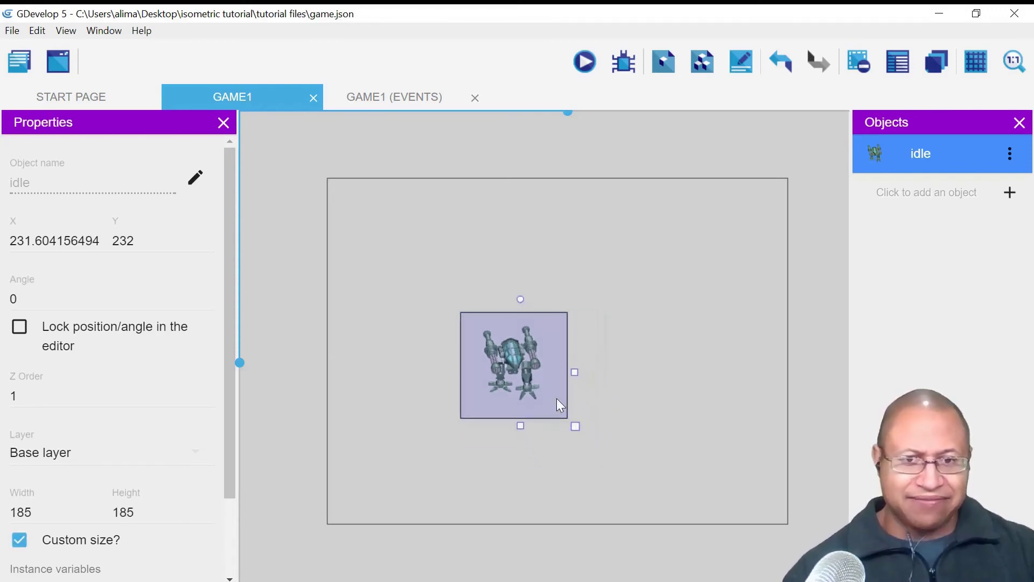
{"action": "left_click_drag", "start_coordinate": [557, 380], "coordinate": [570, 442]}
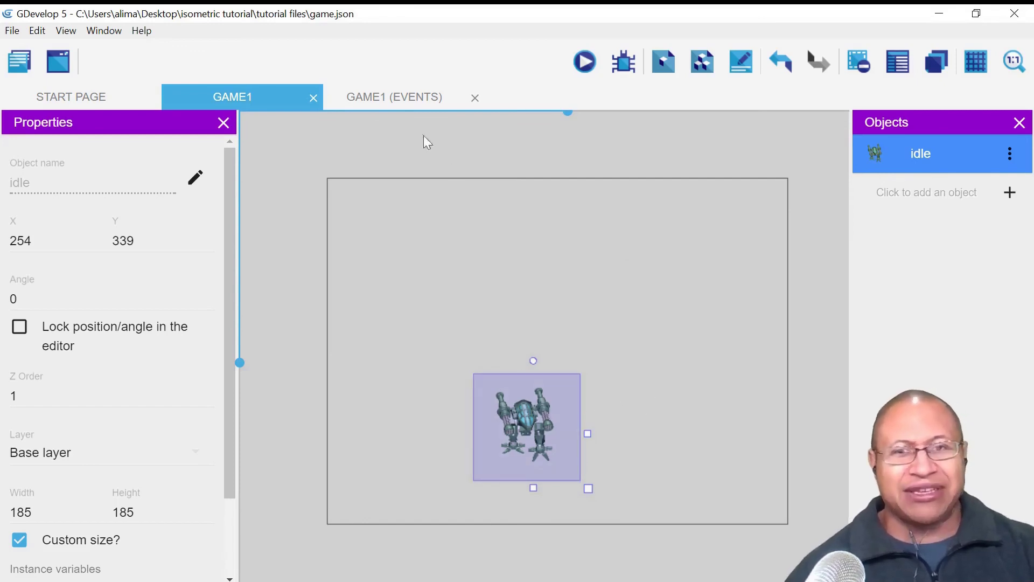
{"action": "left_click", "coordinate": [409, 96]}
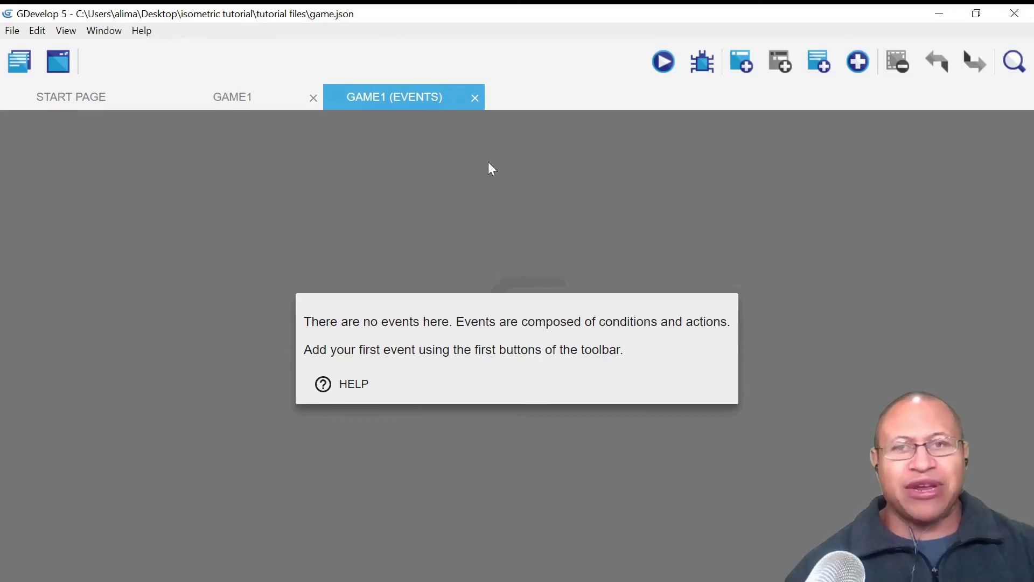
{"action": "left_click", "coordinate": [242, 98]}
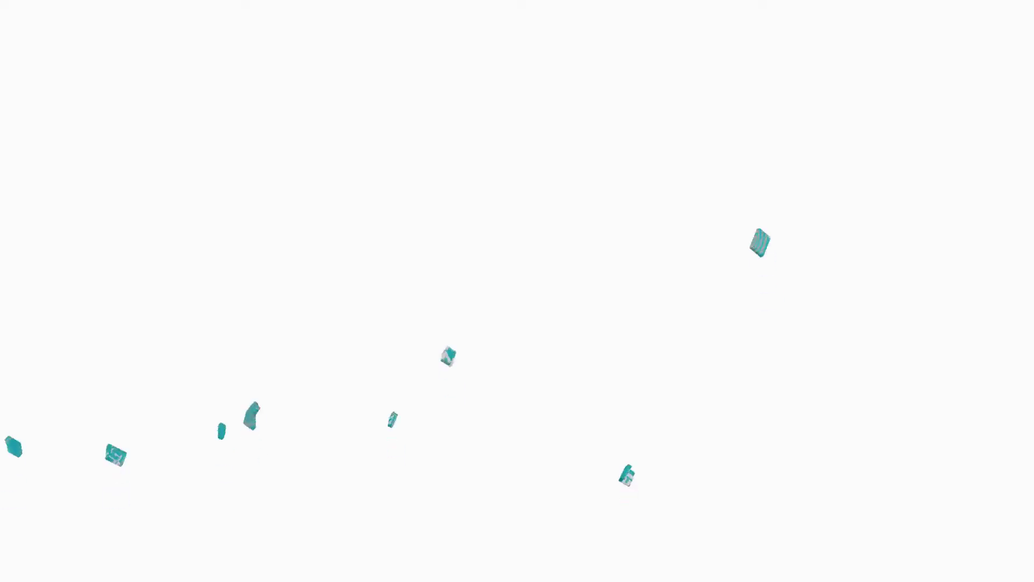